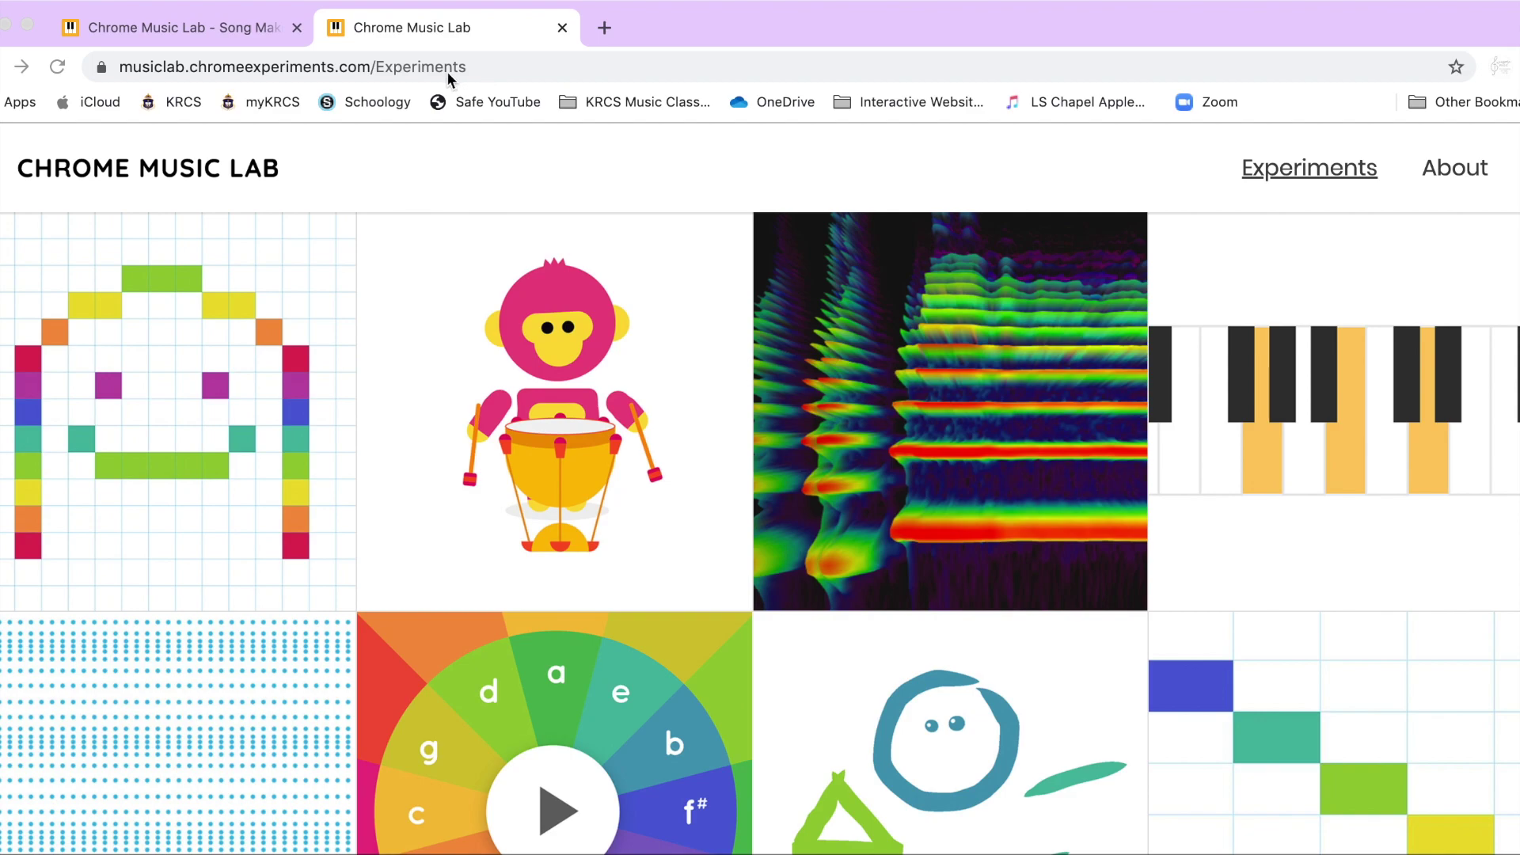
- Browse the Chrome Music Lab experiments and open Song Maker
click(478, 68)
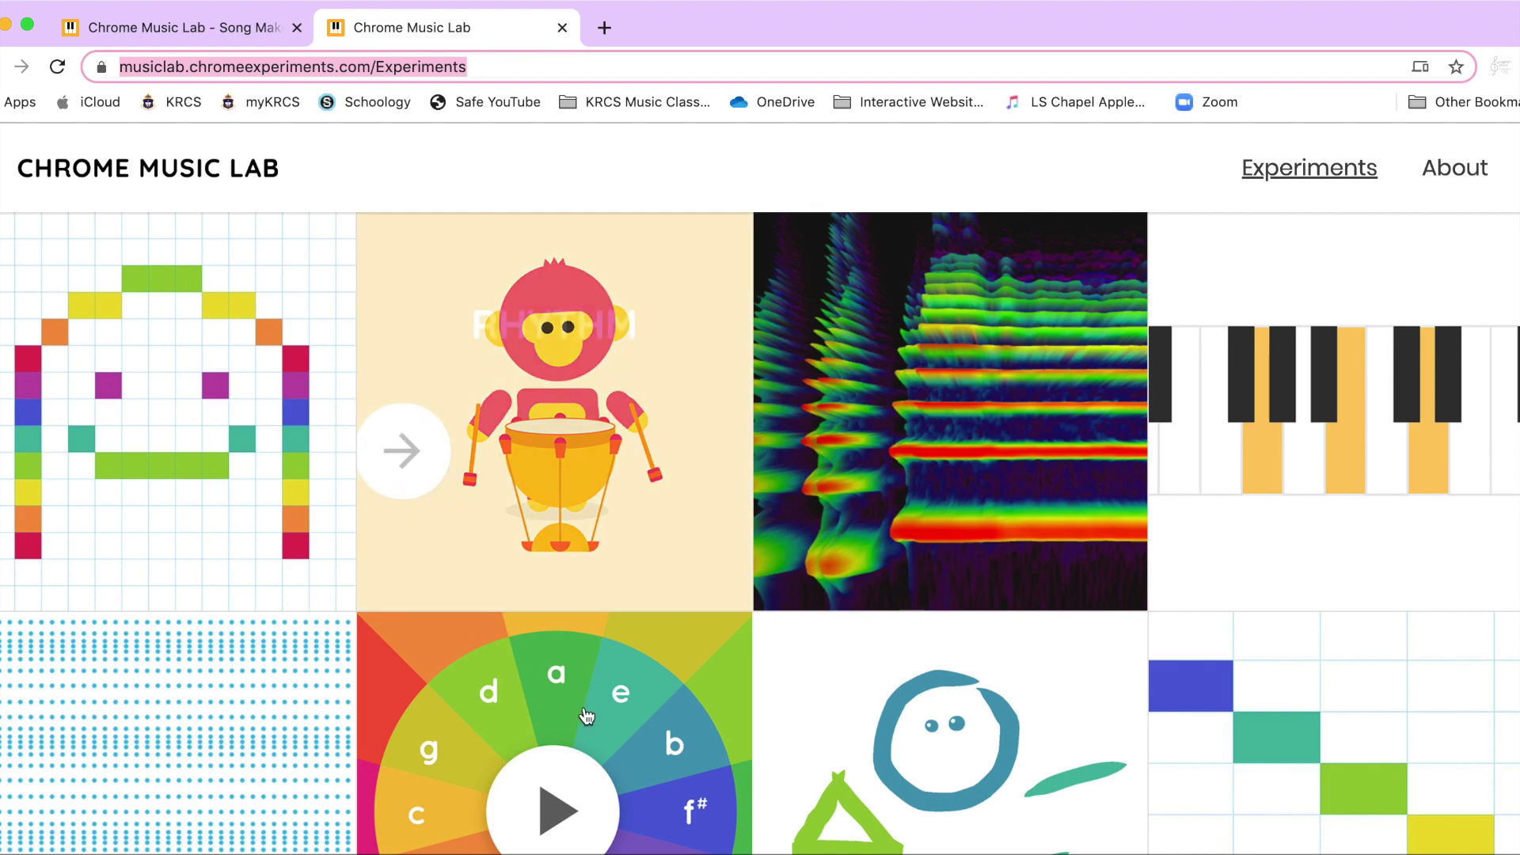
scroll(678, 657, down, 10)
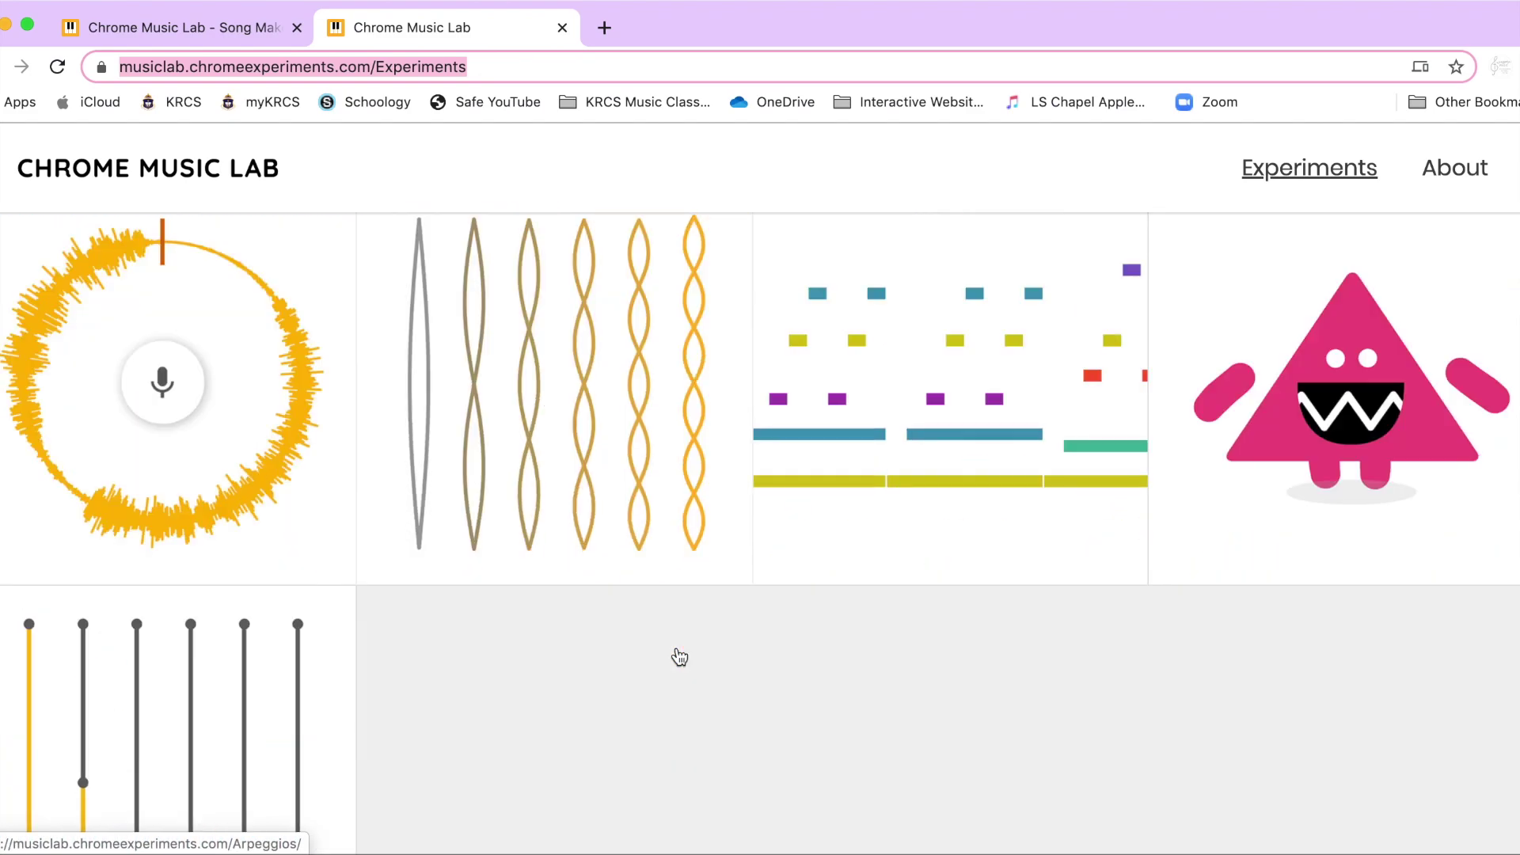
scroll(679, 657, down, 5)
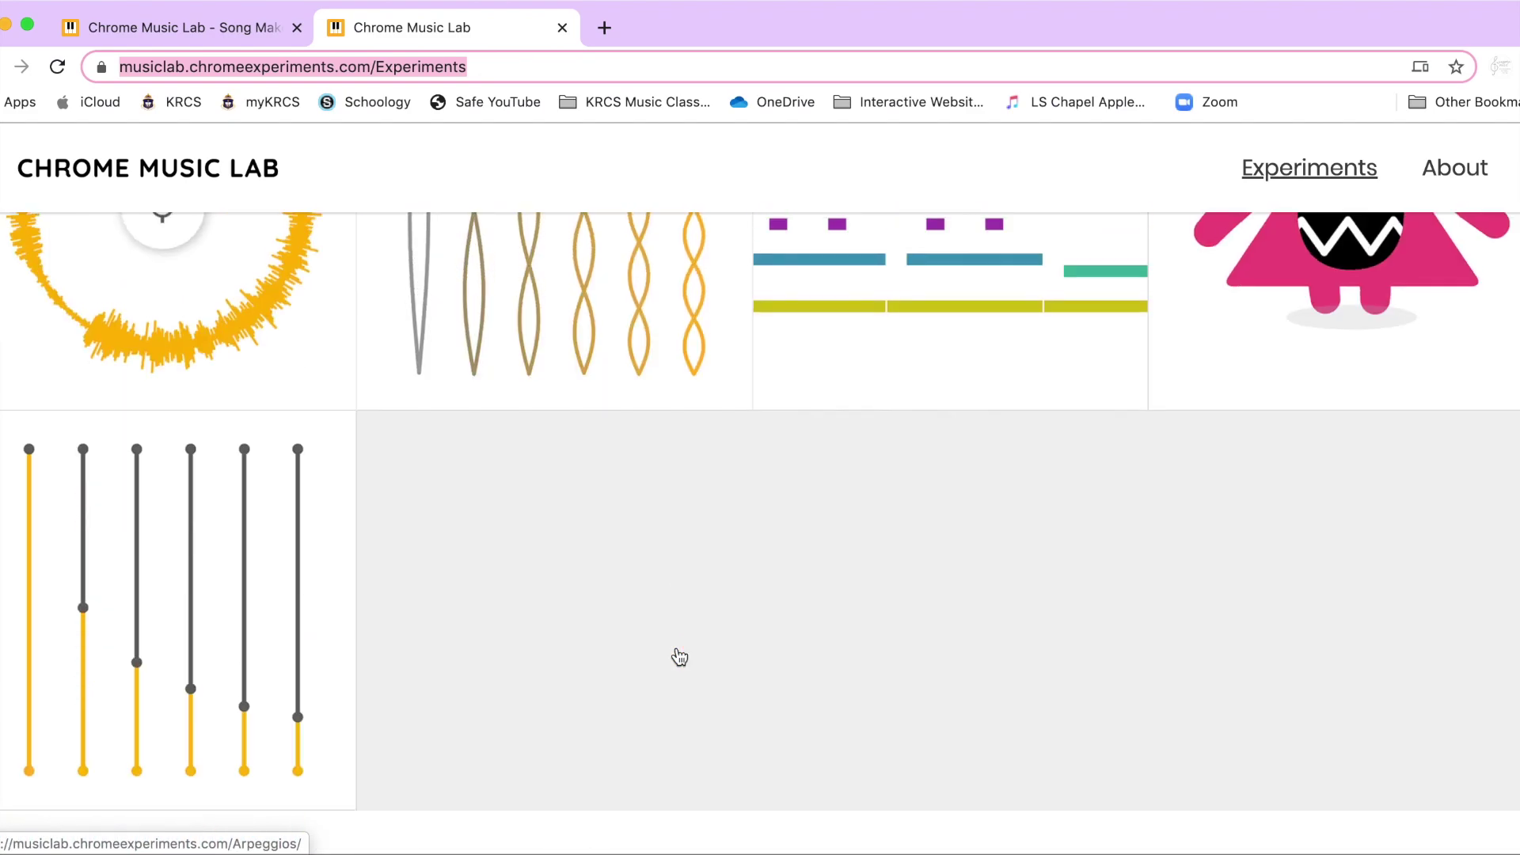
scroll(679, 657, up, 10)
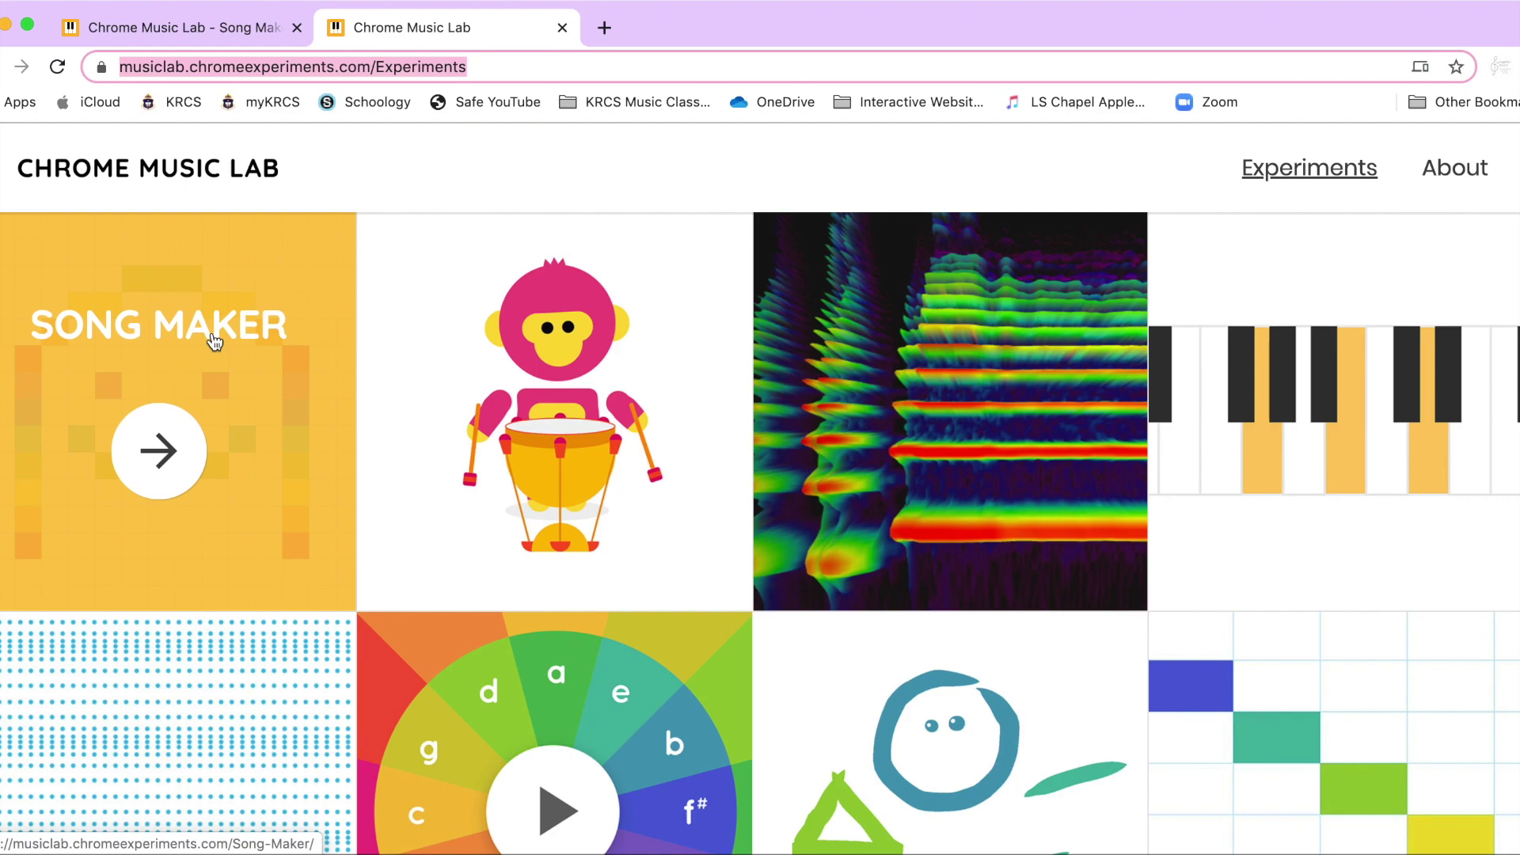
click(214, 340)
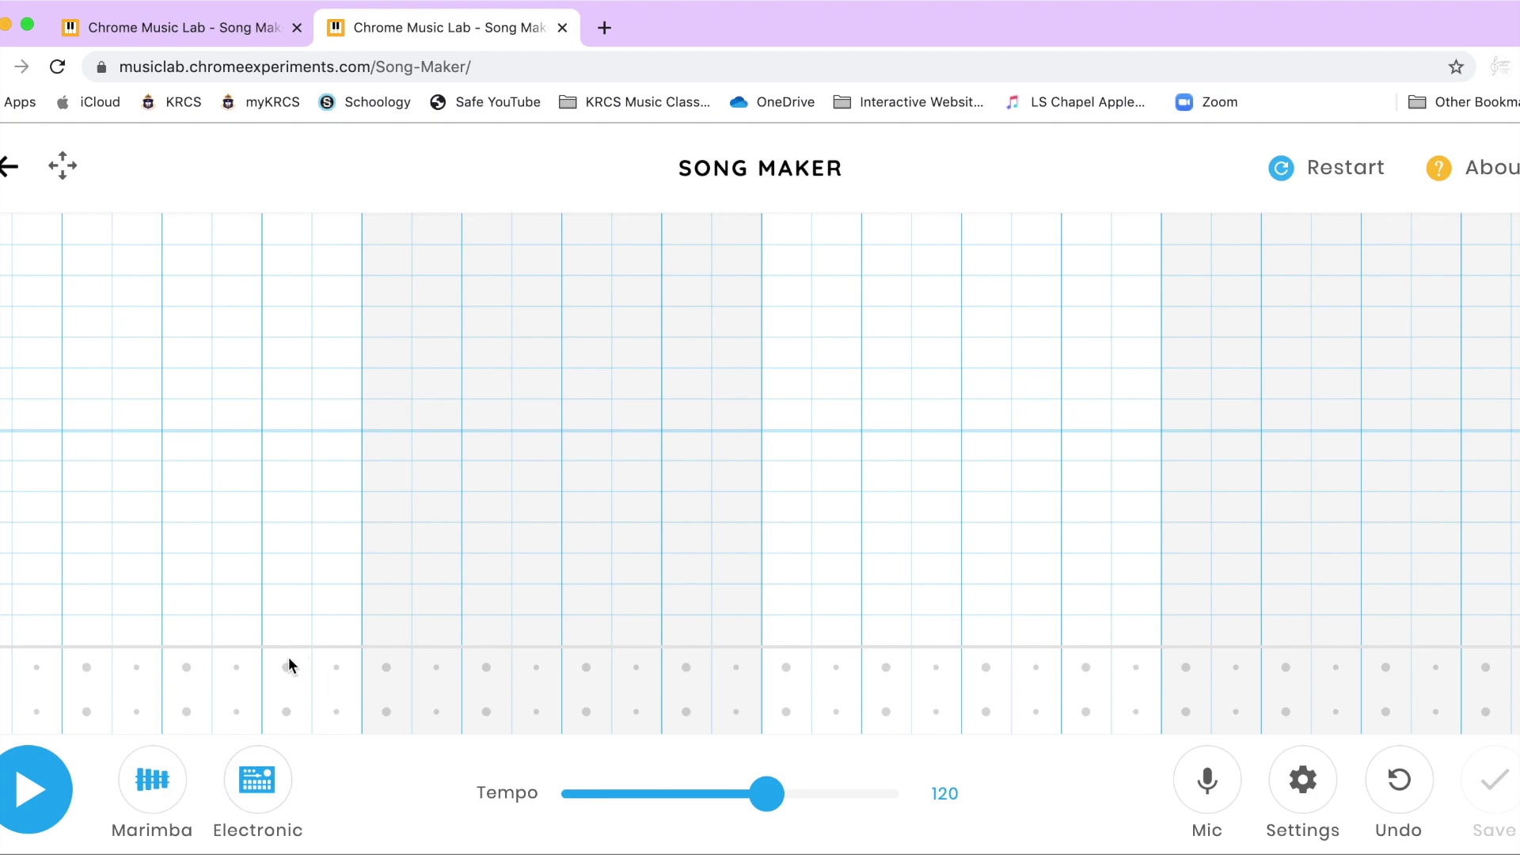
- Try out scattered notes at different pitches across the melody grid and clear them by restarting the song
click(4, 638)
click(342, 511)
click(986, 444)
click(871, 300)
click(536, 413)
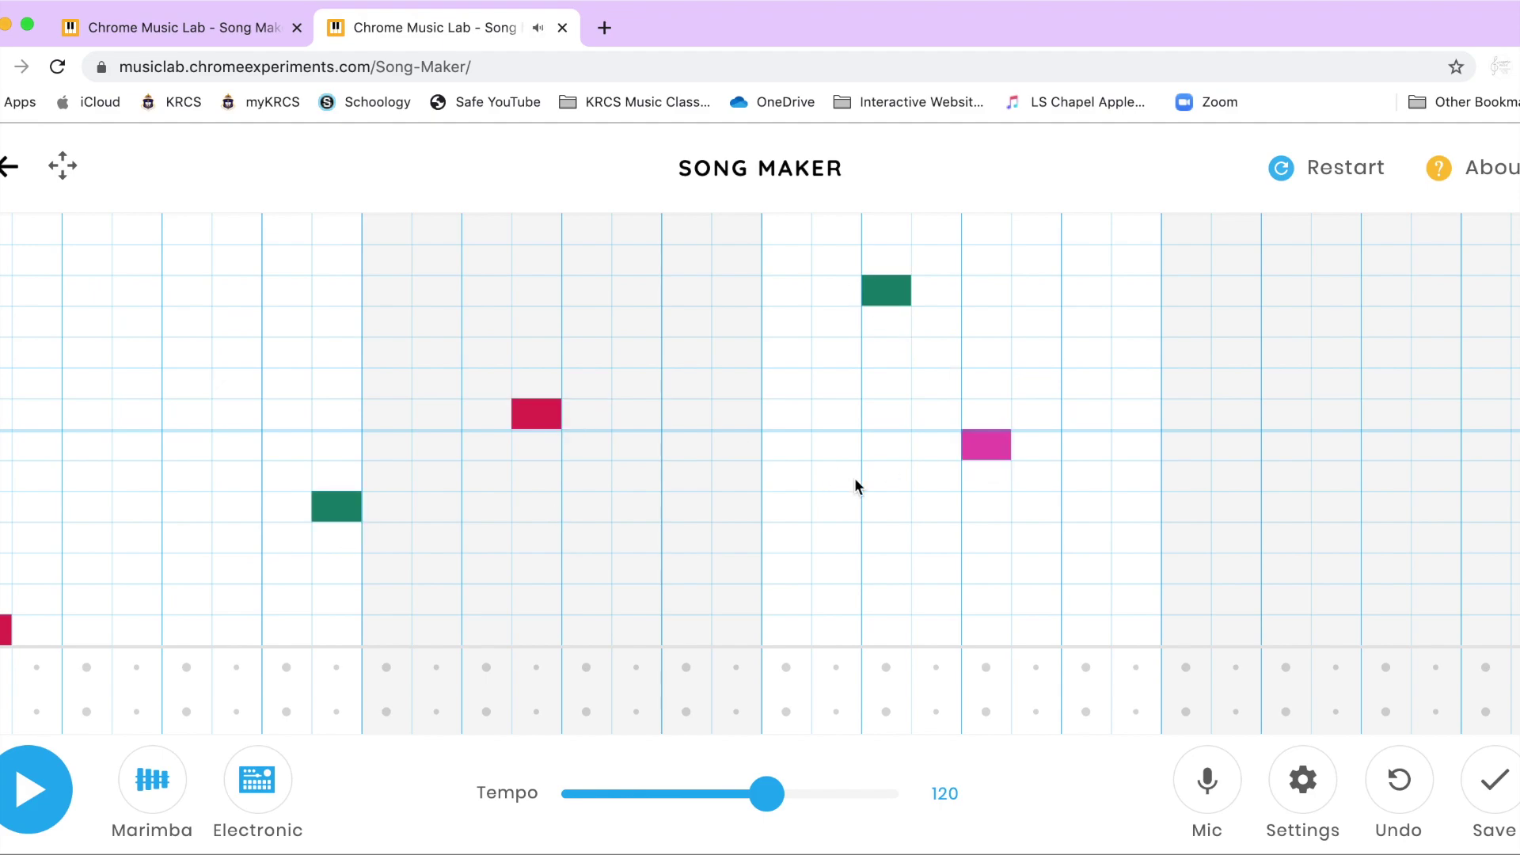
click(886, 506)
click(1267, 511)
click(1239, 351)
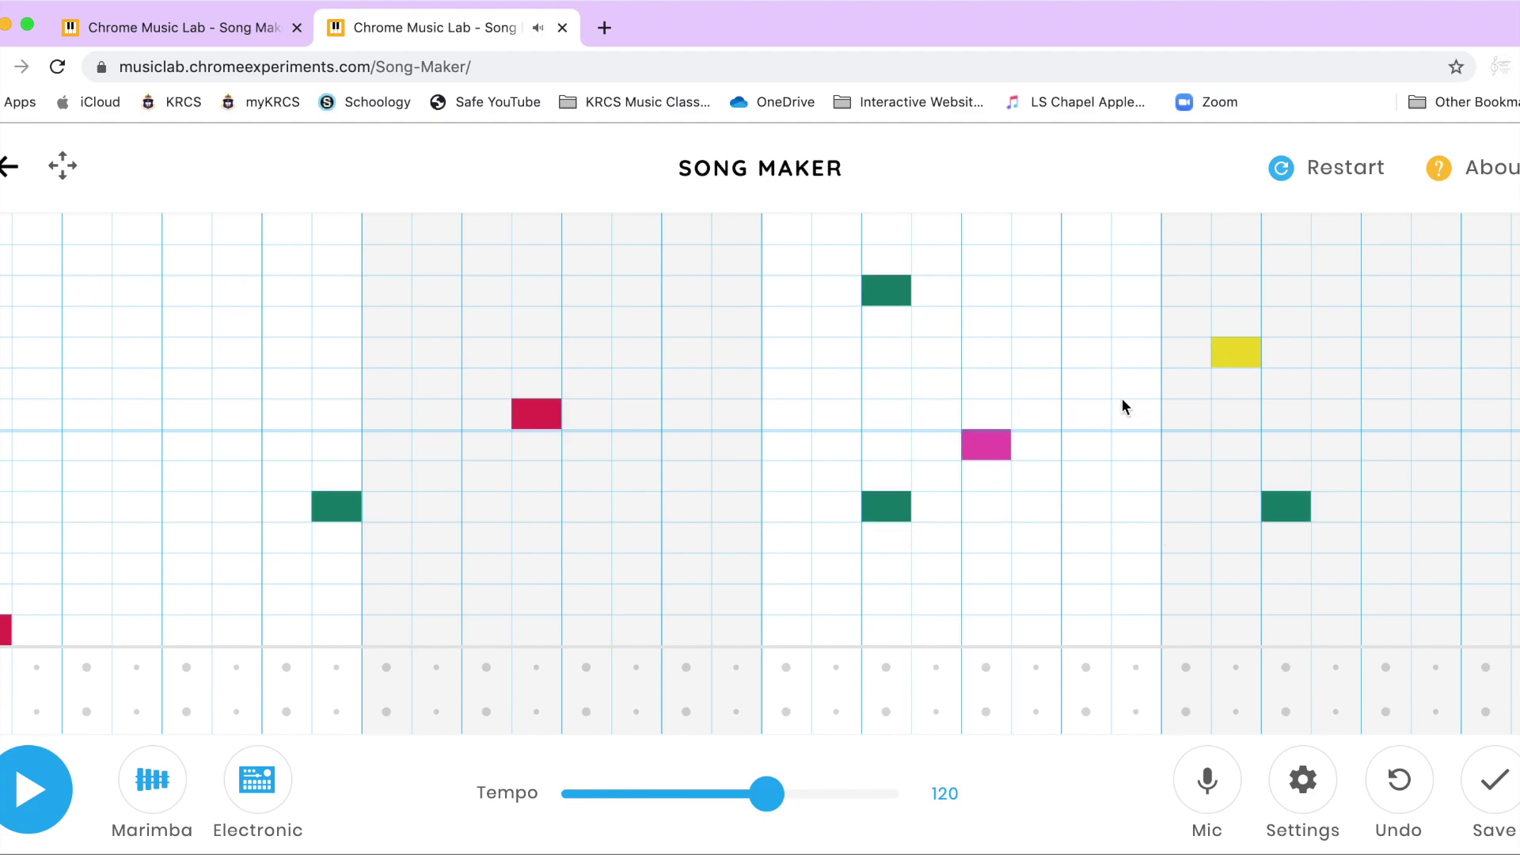
click(1074, 593)
click(1362, 168)
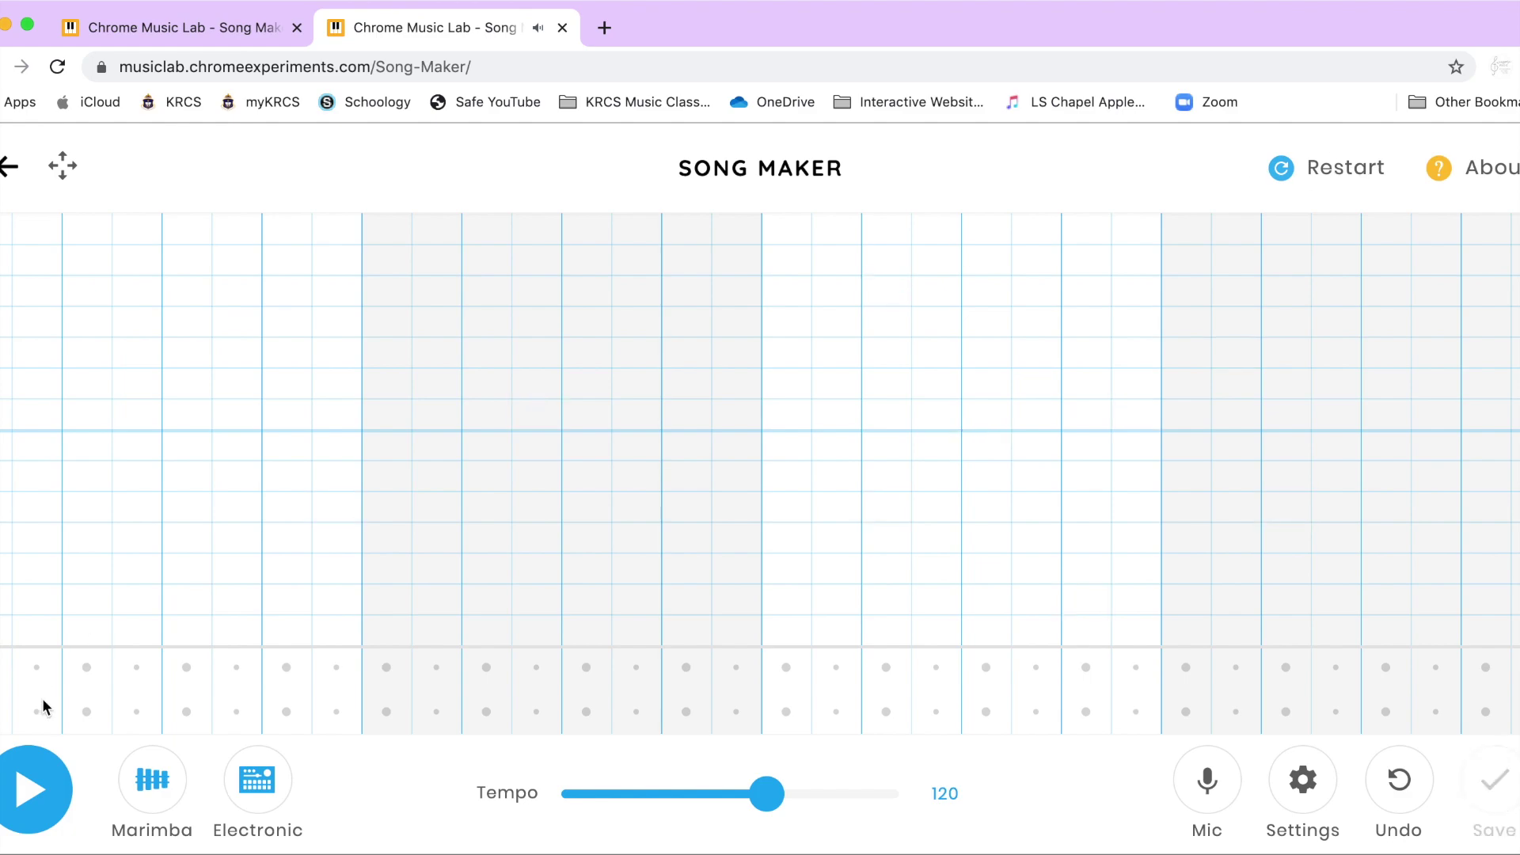
- Try out an ascending eight-note scale in the first shaded bar with playback, and clear the grid
click(375, 627)
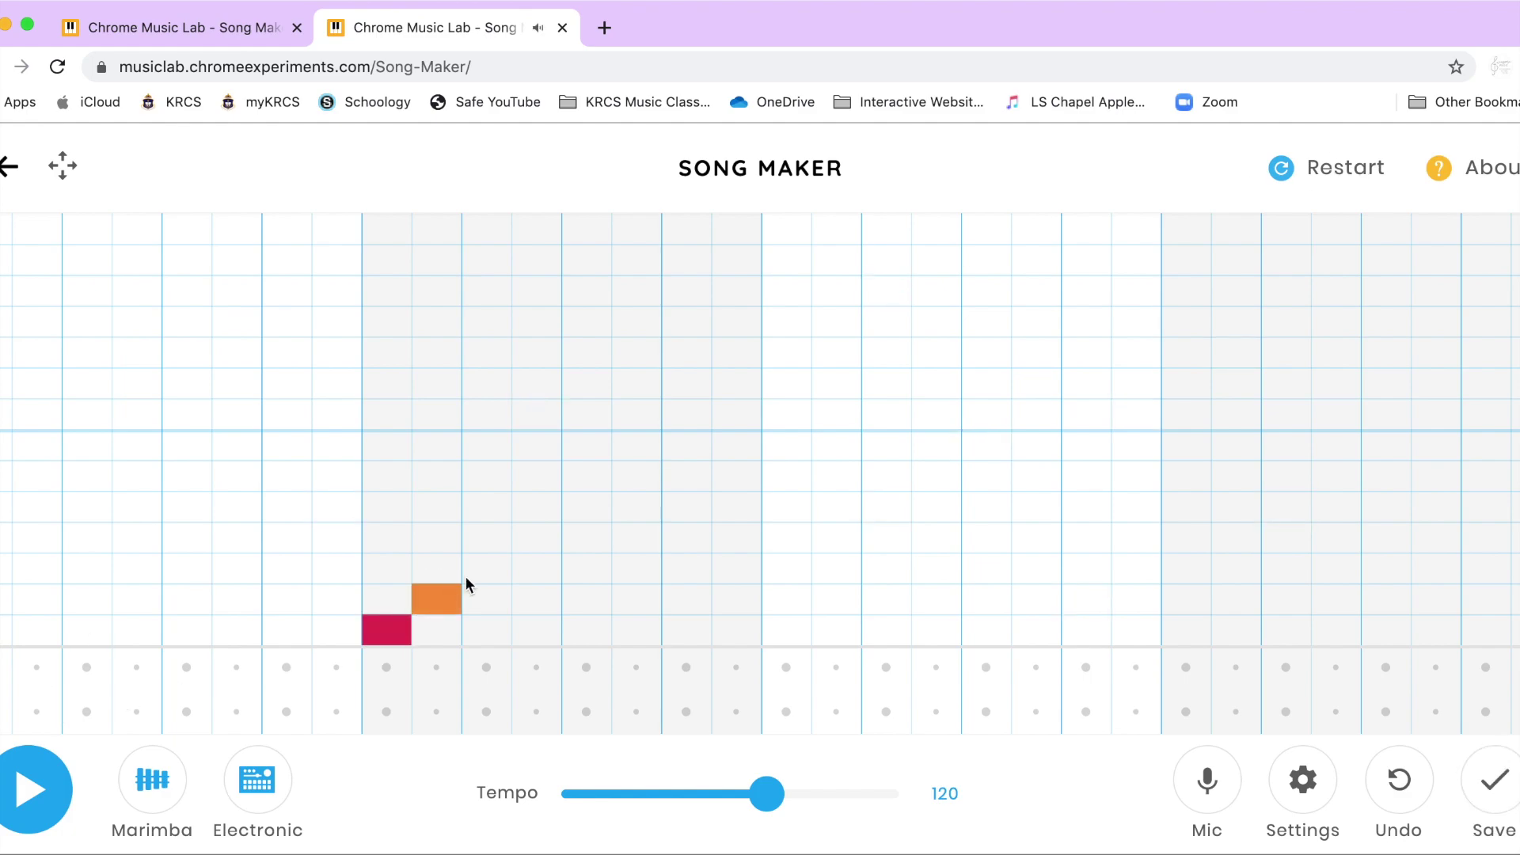
click(485, 570)
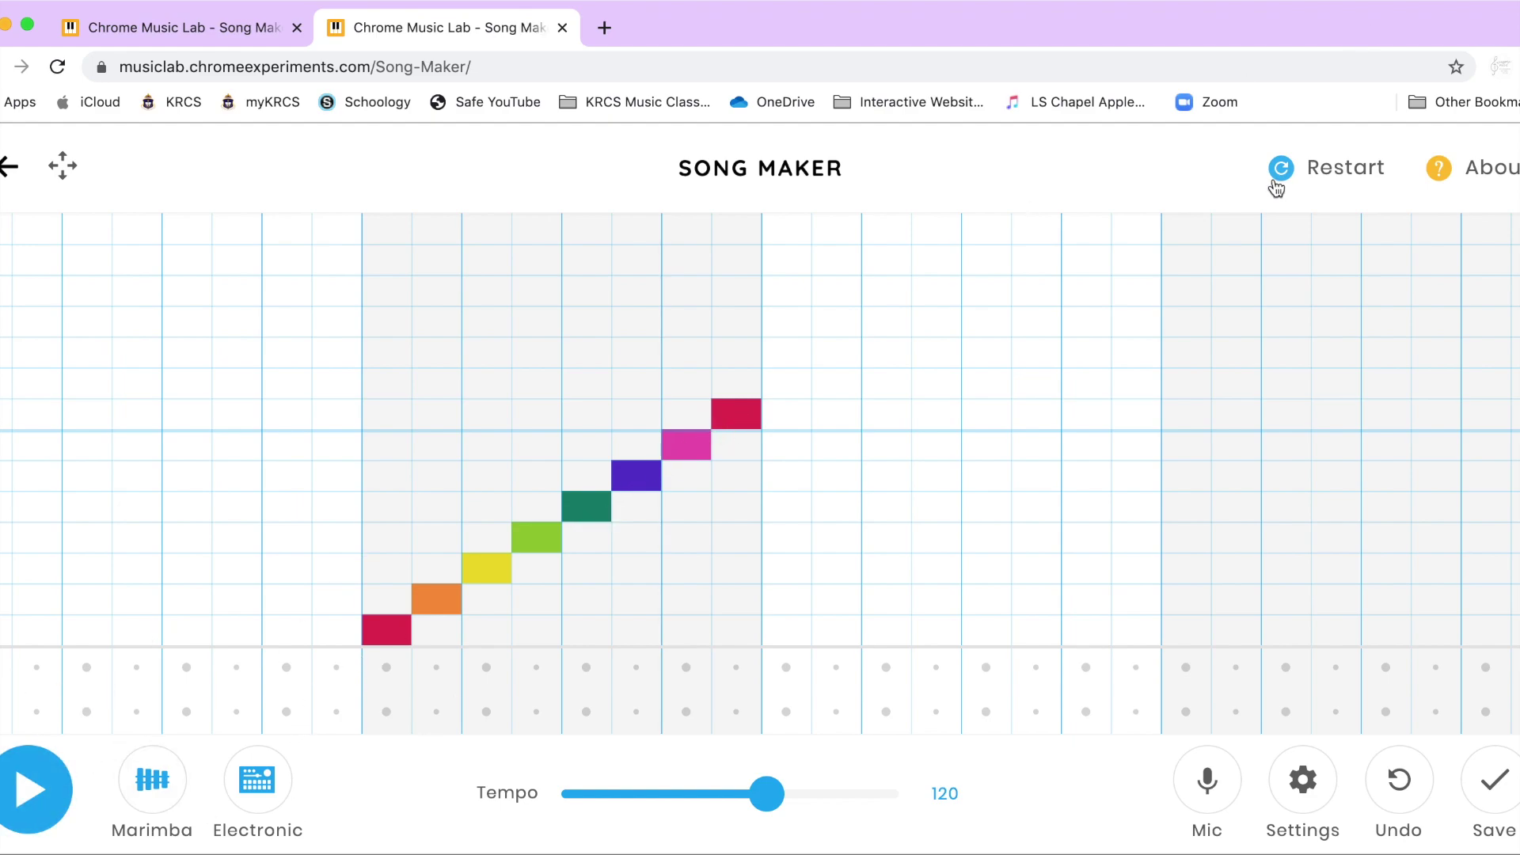
click(25, 783)
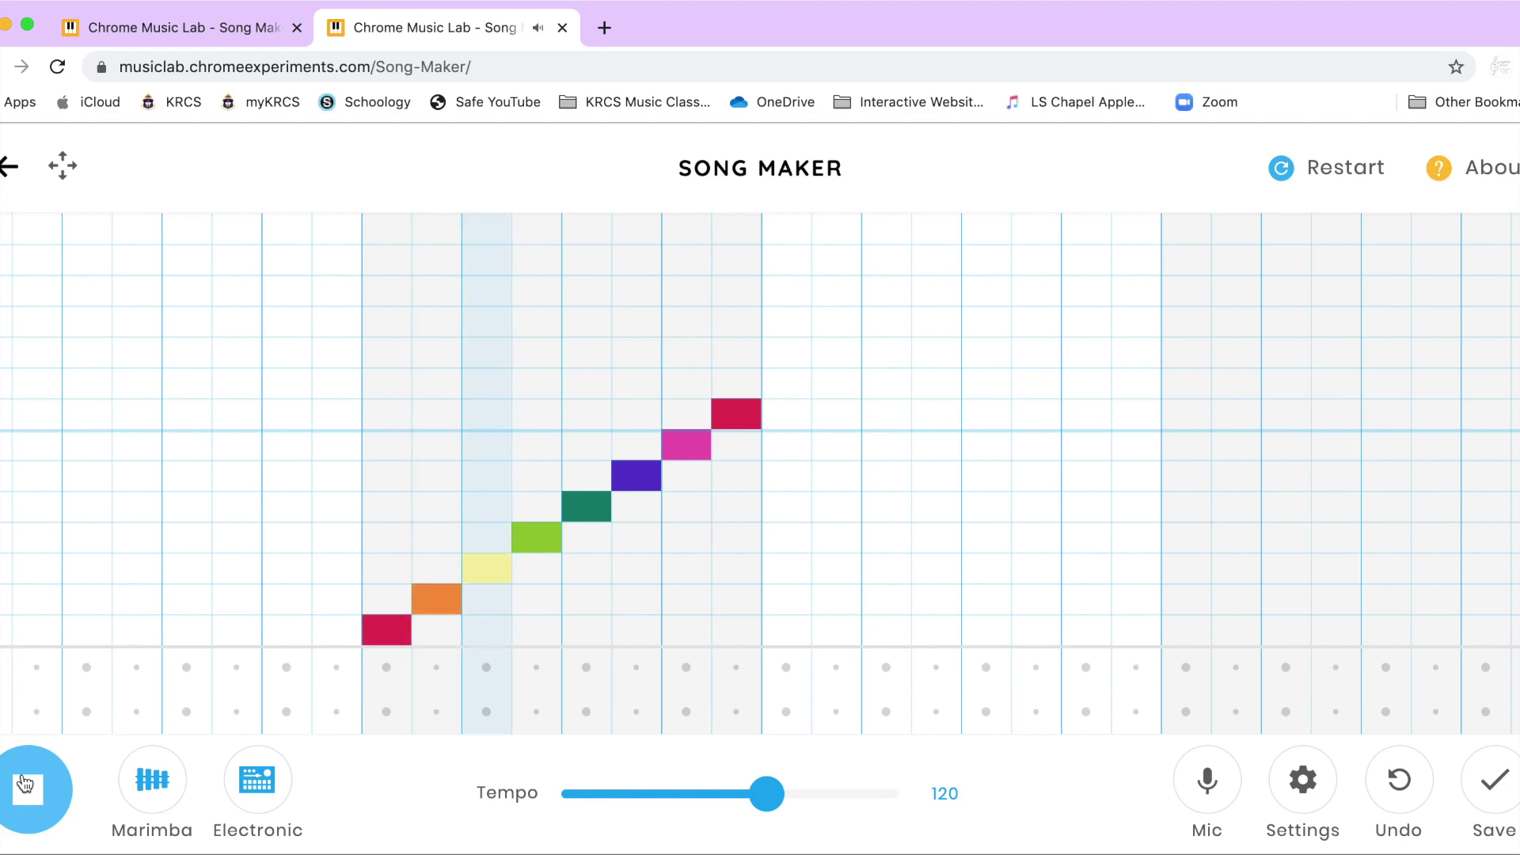
click(24, 783)
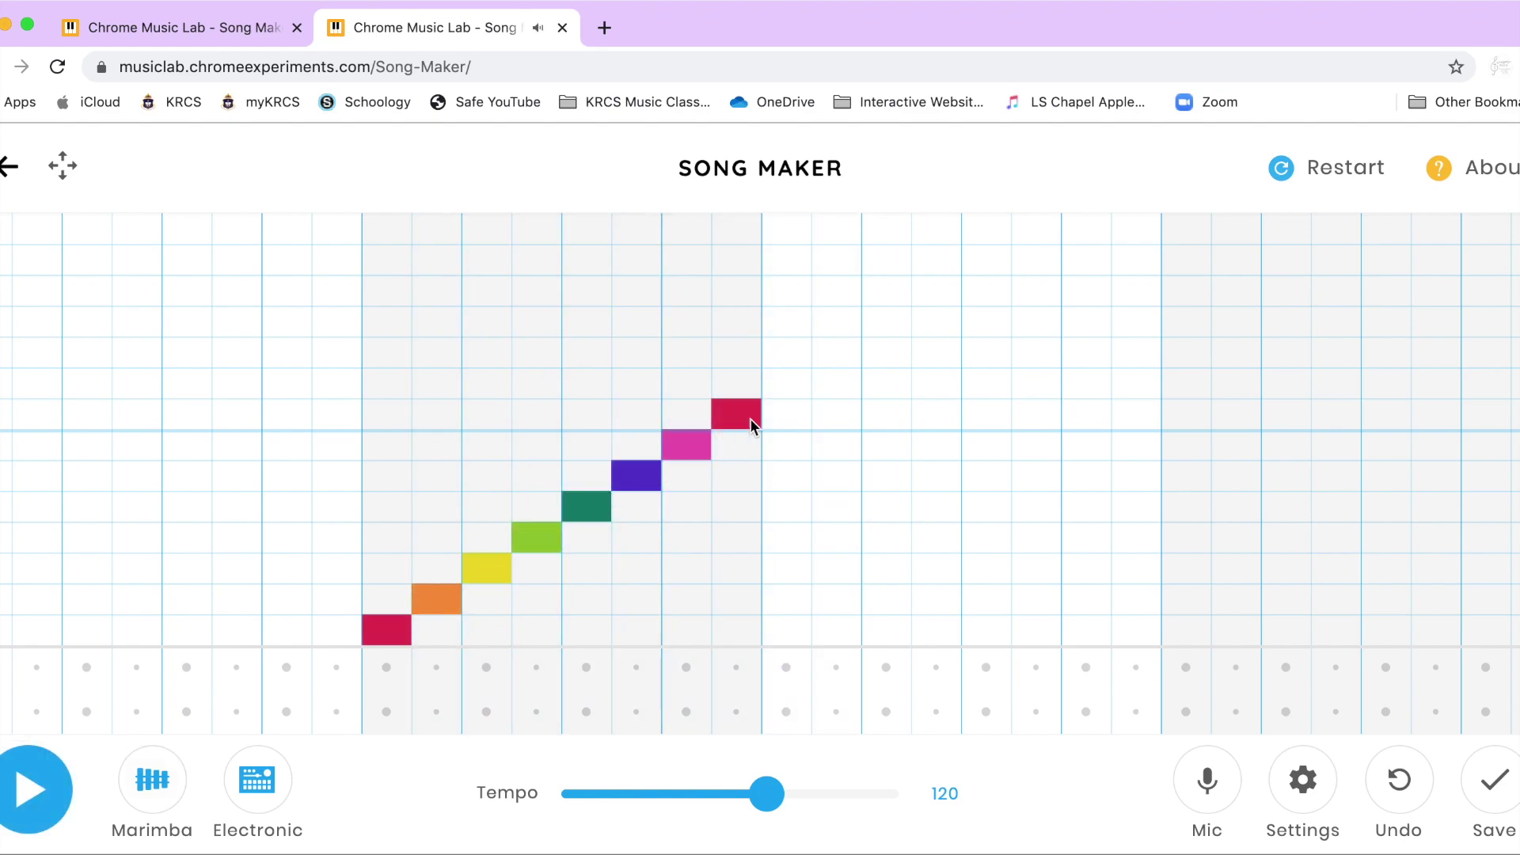
click(1291, 172)
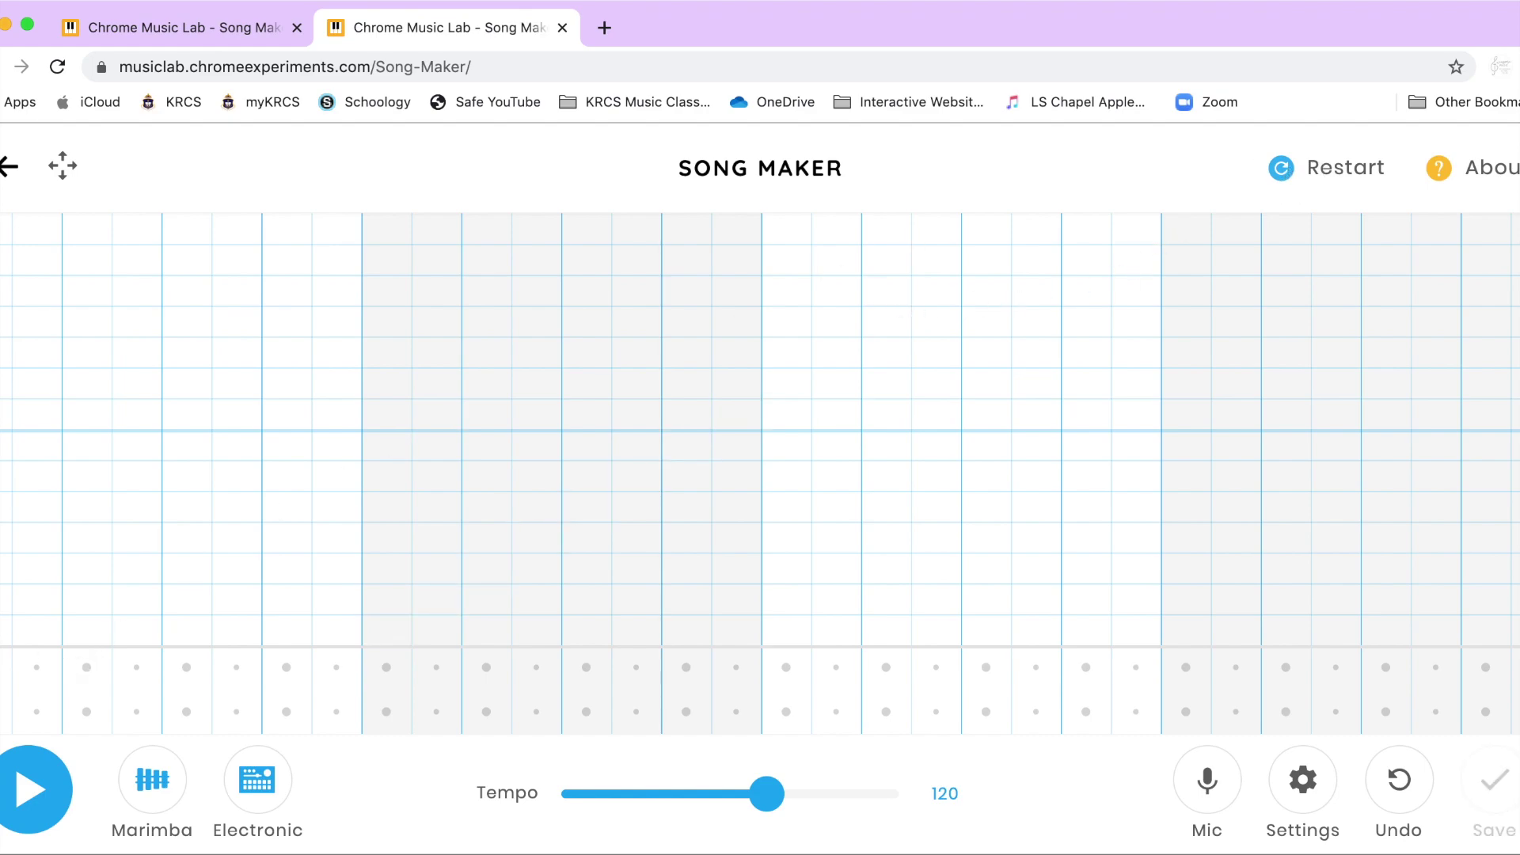
- Fill the first two bars with one note per beat: red, yellow, red, light green, red, yellow, red, orange
click(7, 630)
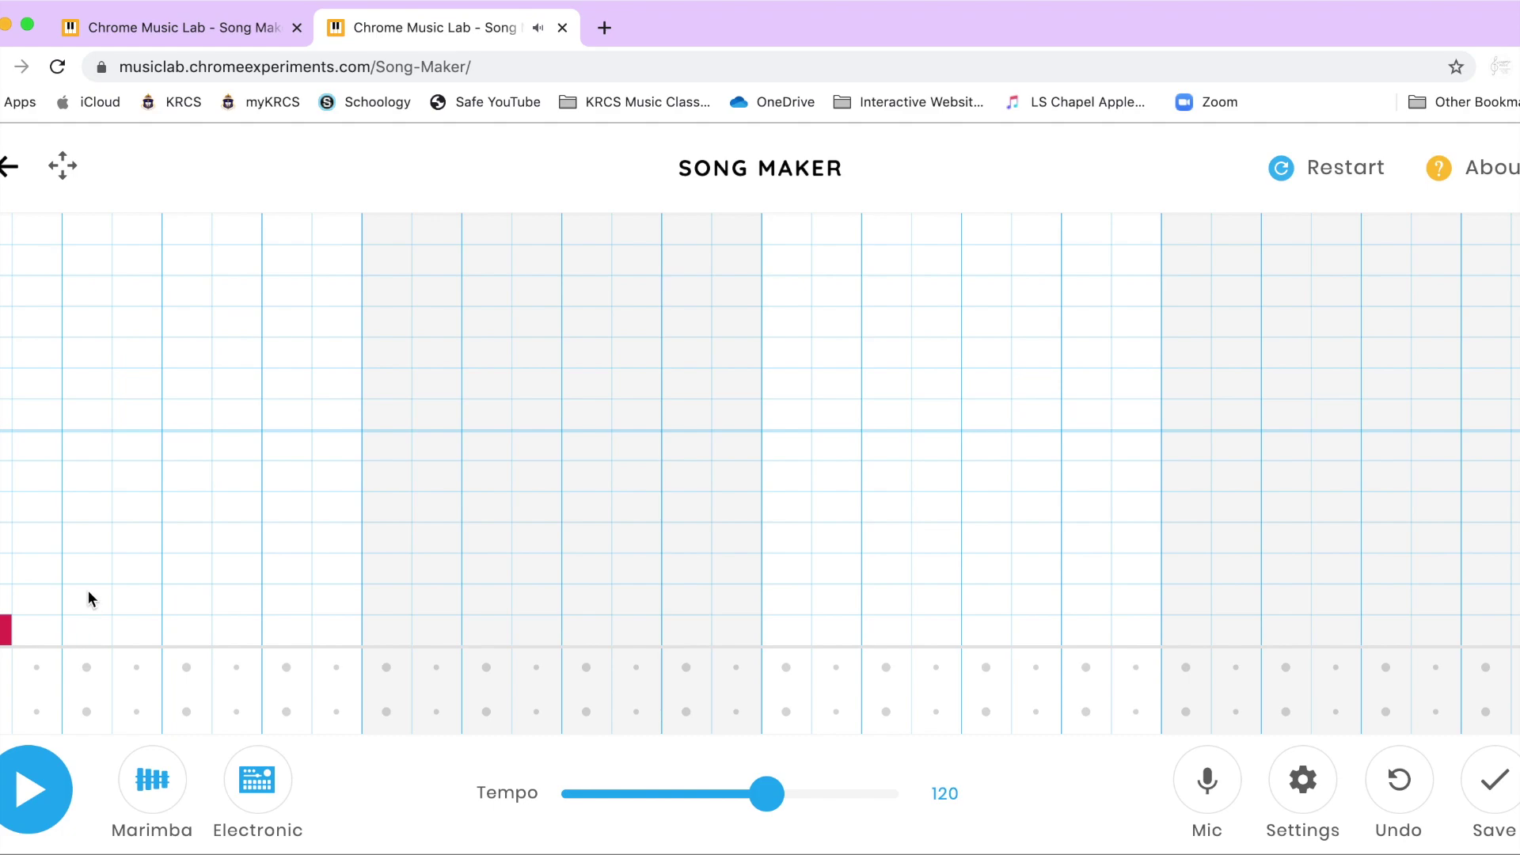
click(85, 569)
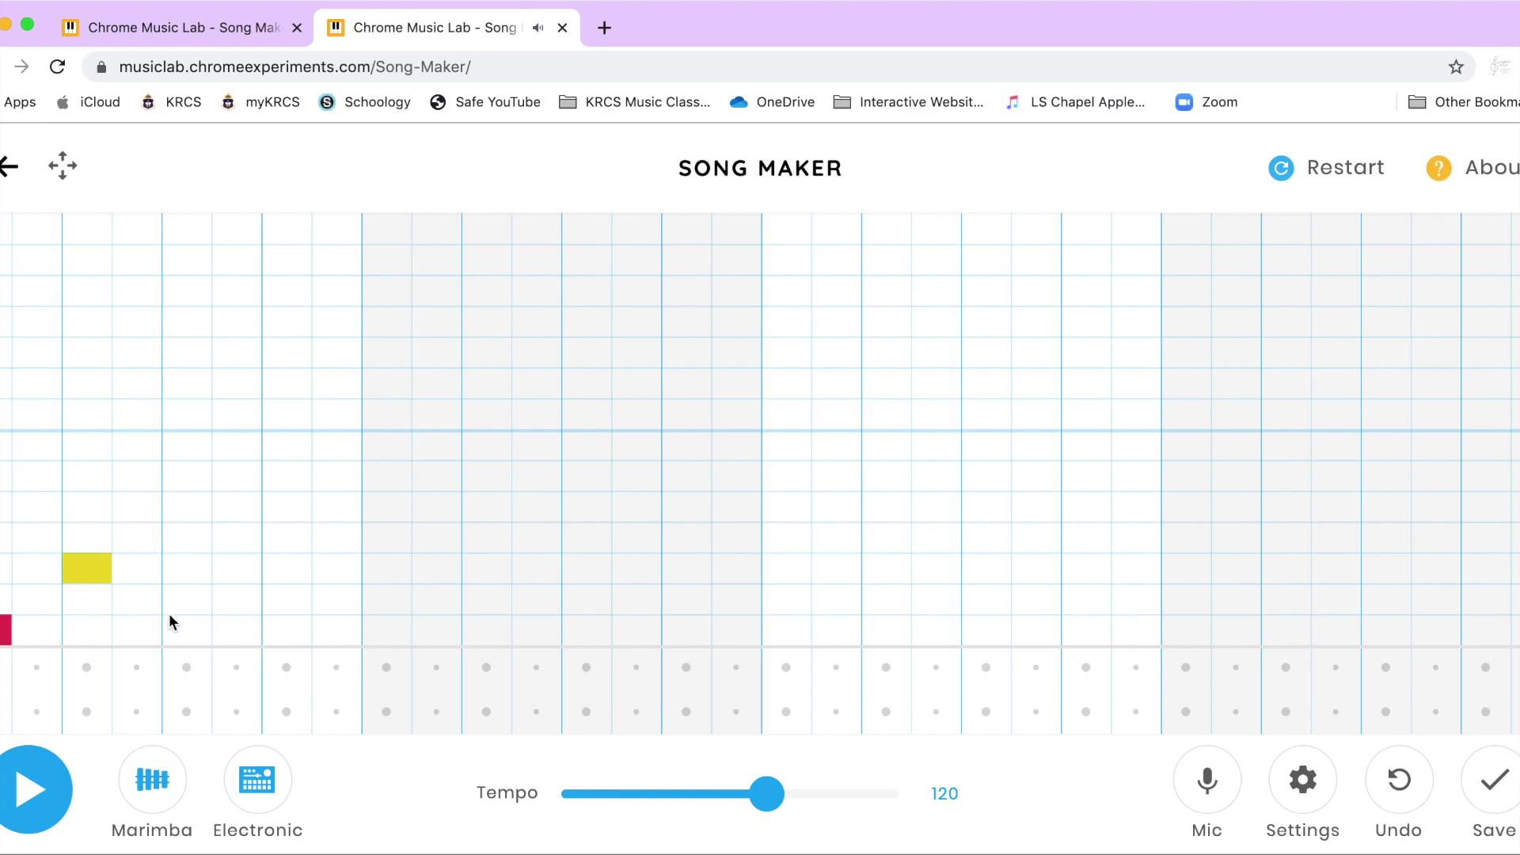
click(302, 569)
click(387, 628)
click(491, 569)
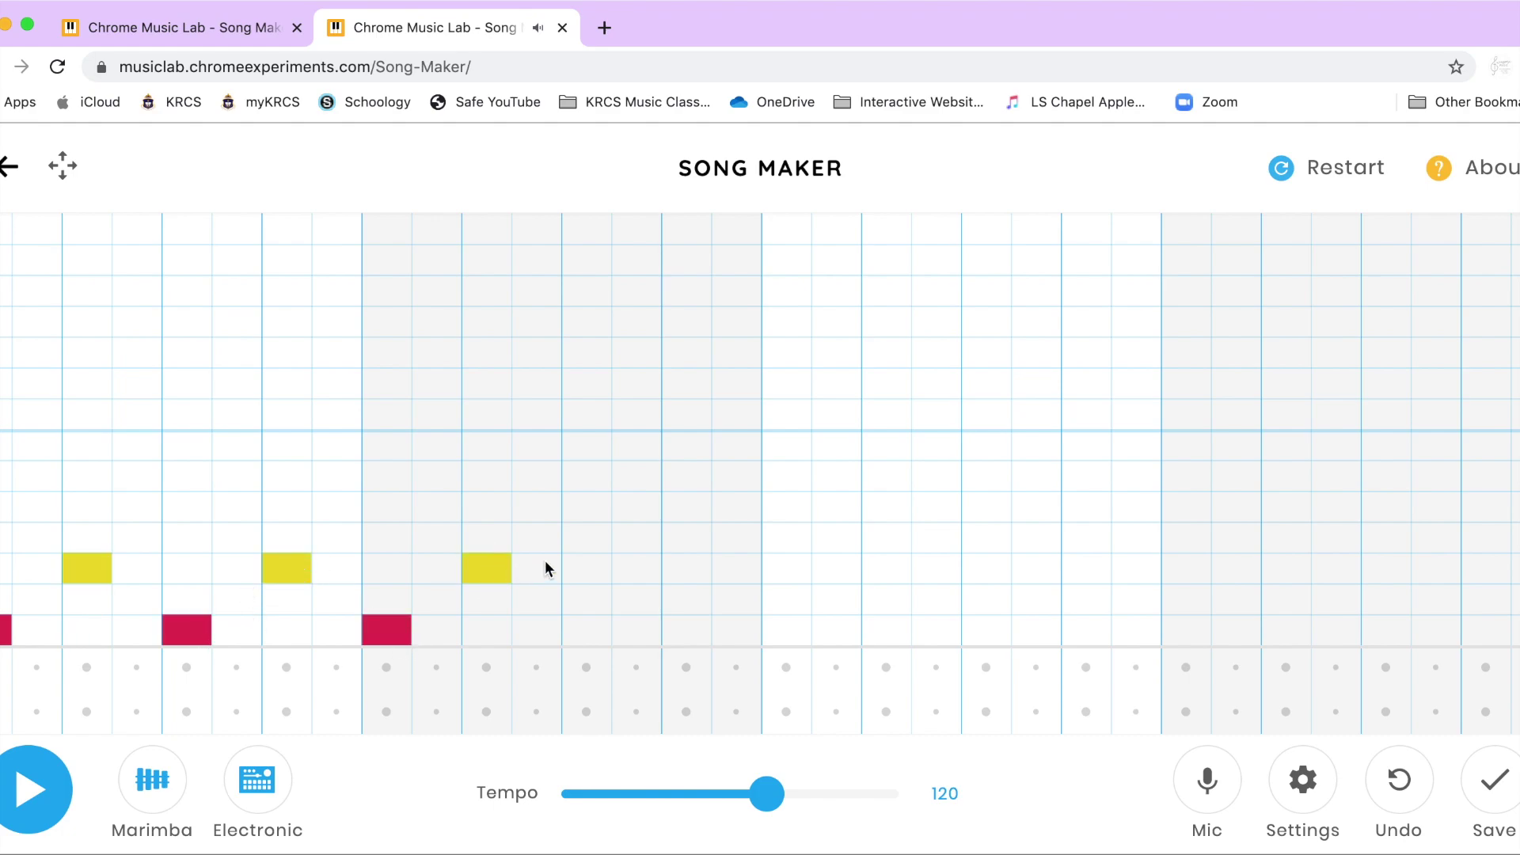
click(590, 619)
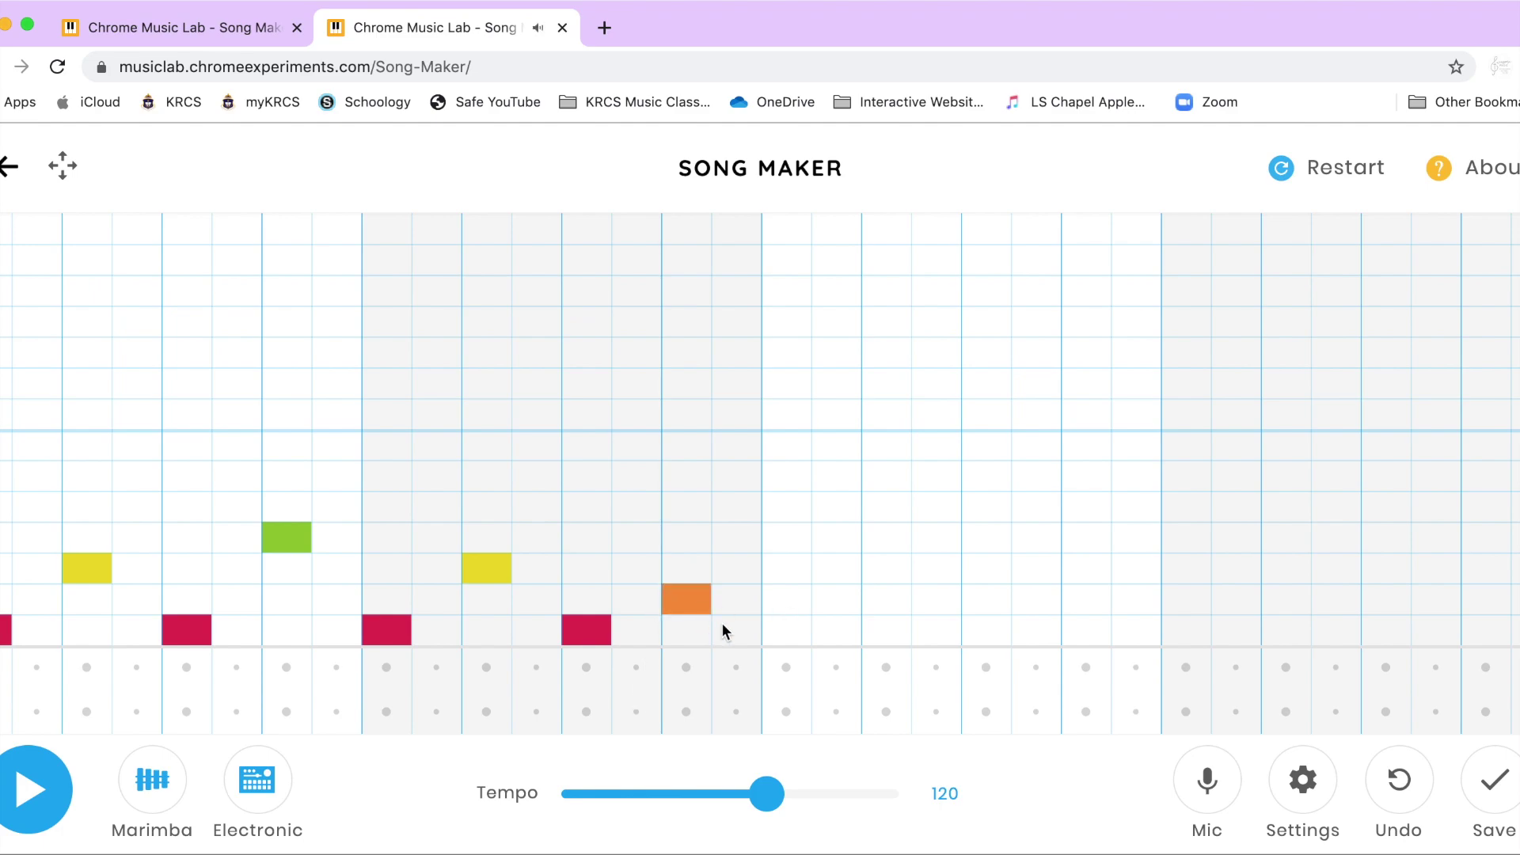
- Continue the melody from bar three with red, dark green, light green, yellow, orange and red notes on successive beats, and play it back
click(775, 635)
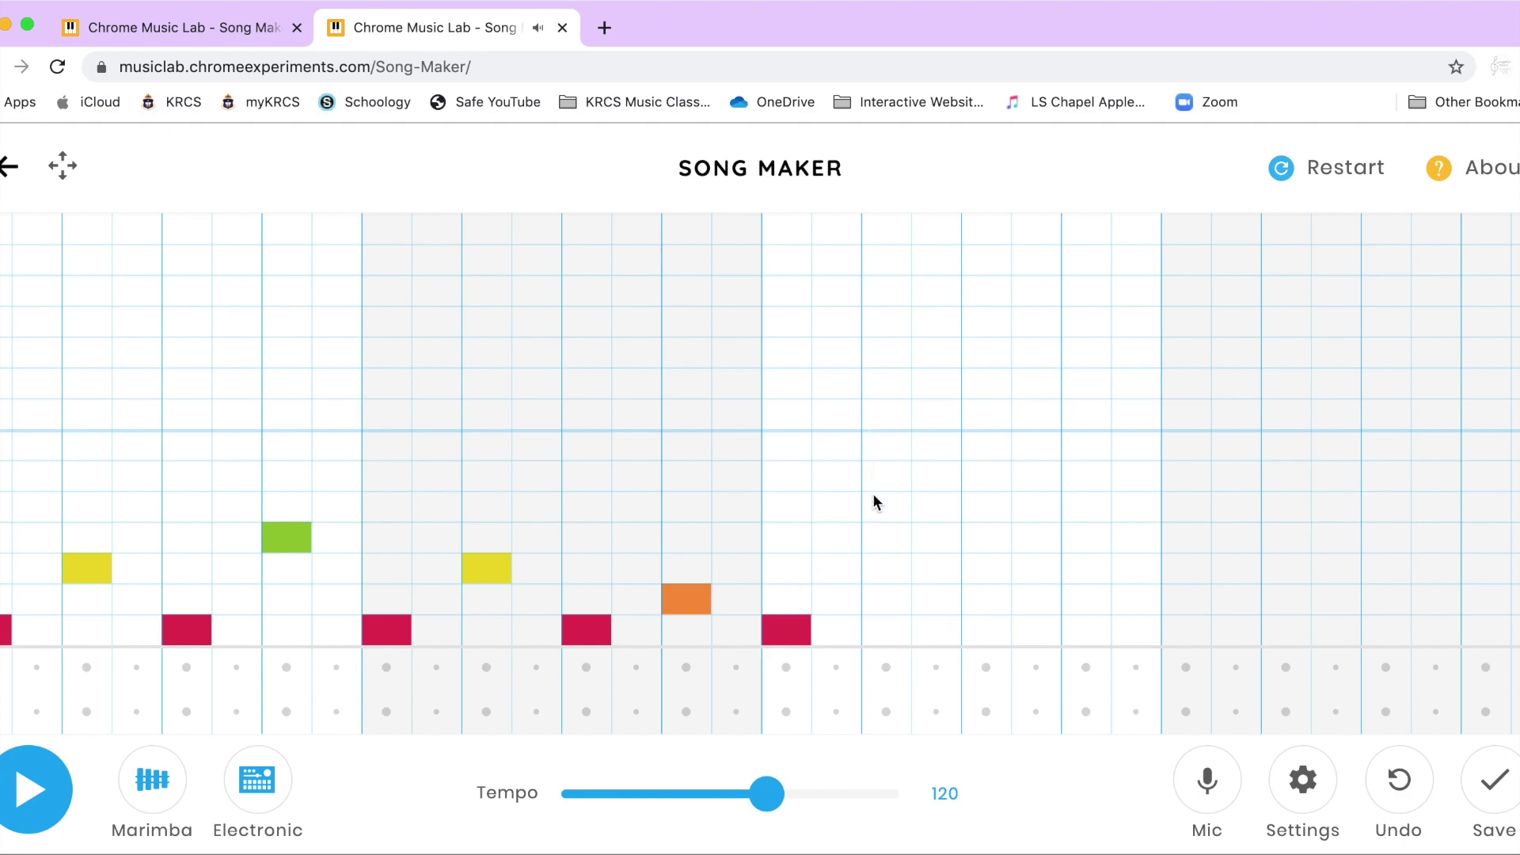
click(986, 542)
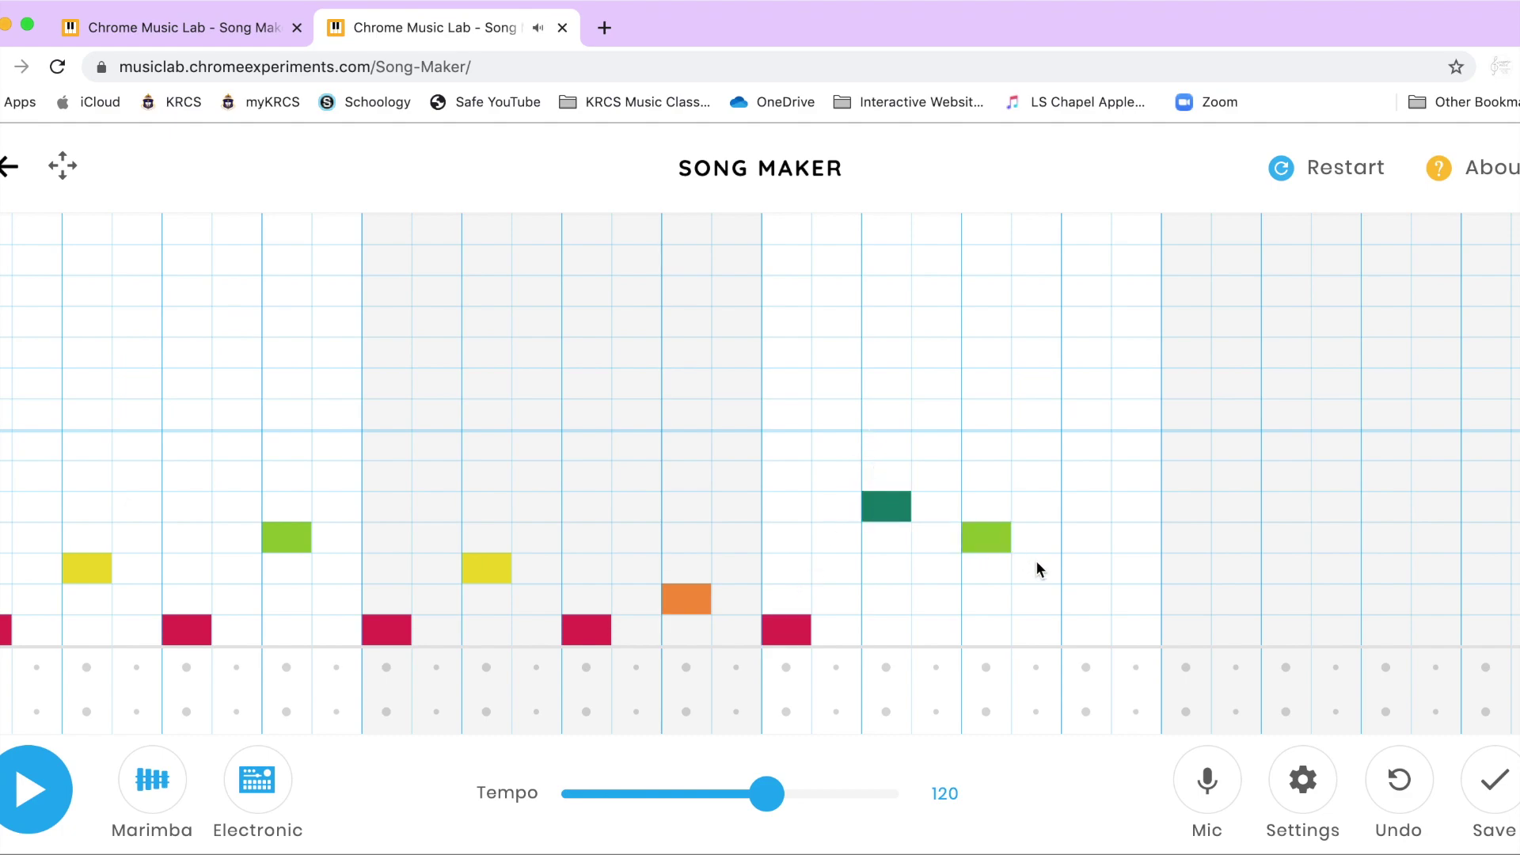
click(1096, 569)
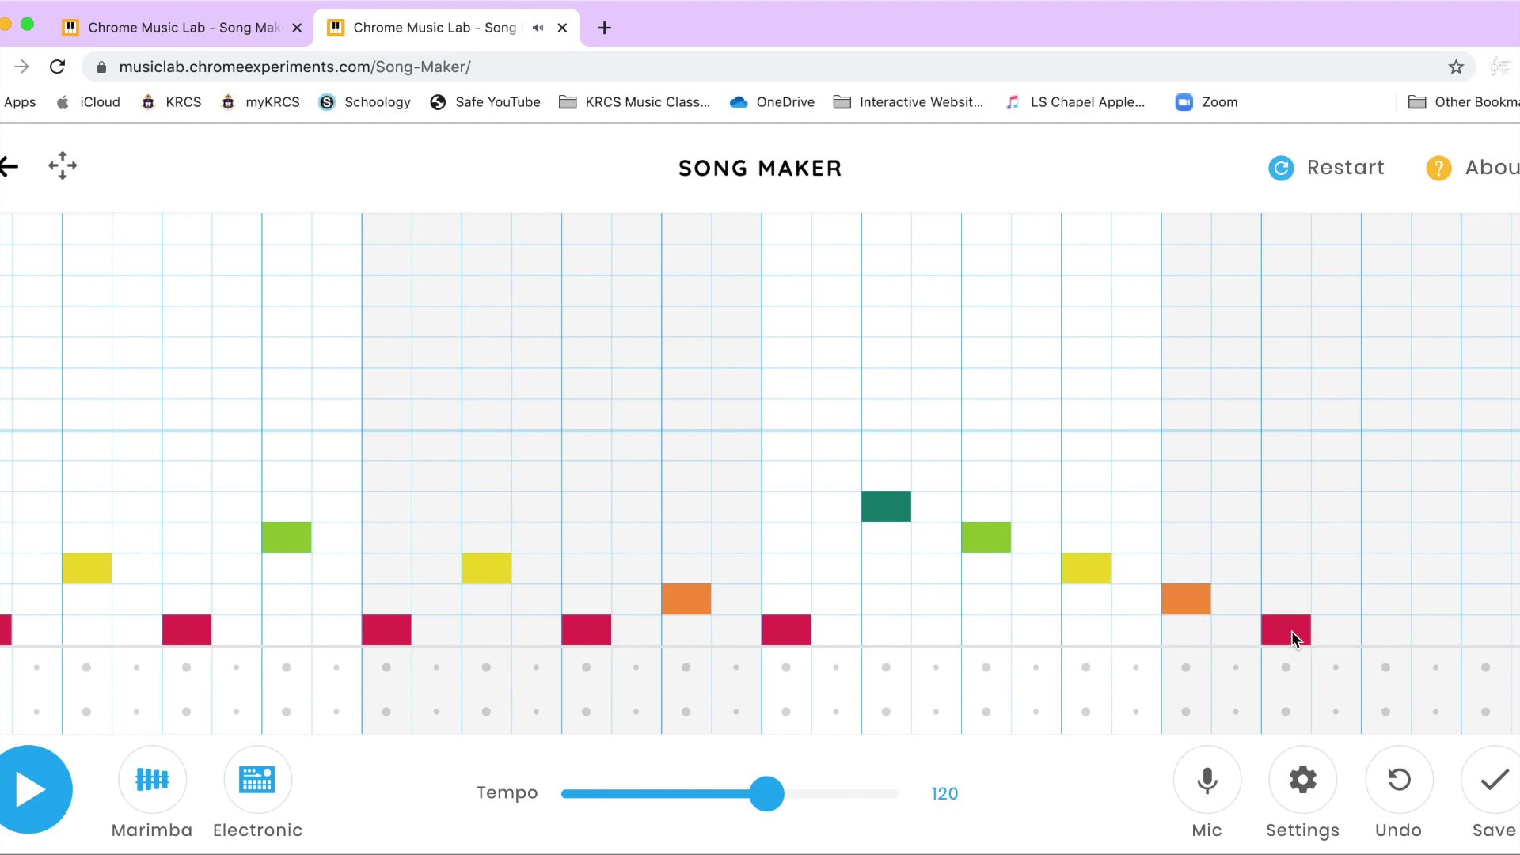
click(31, 790)
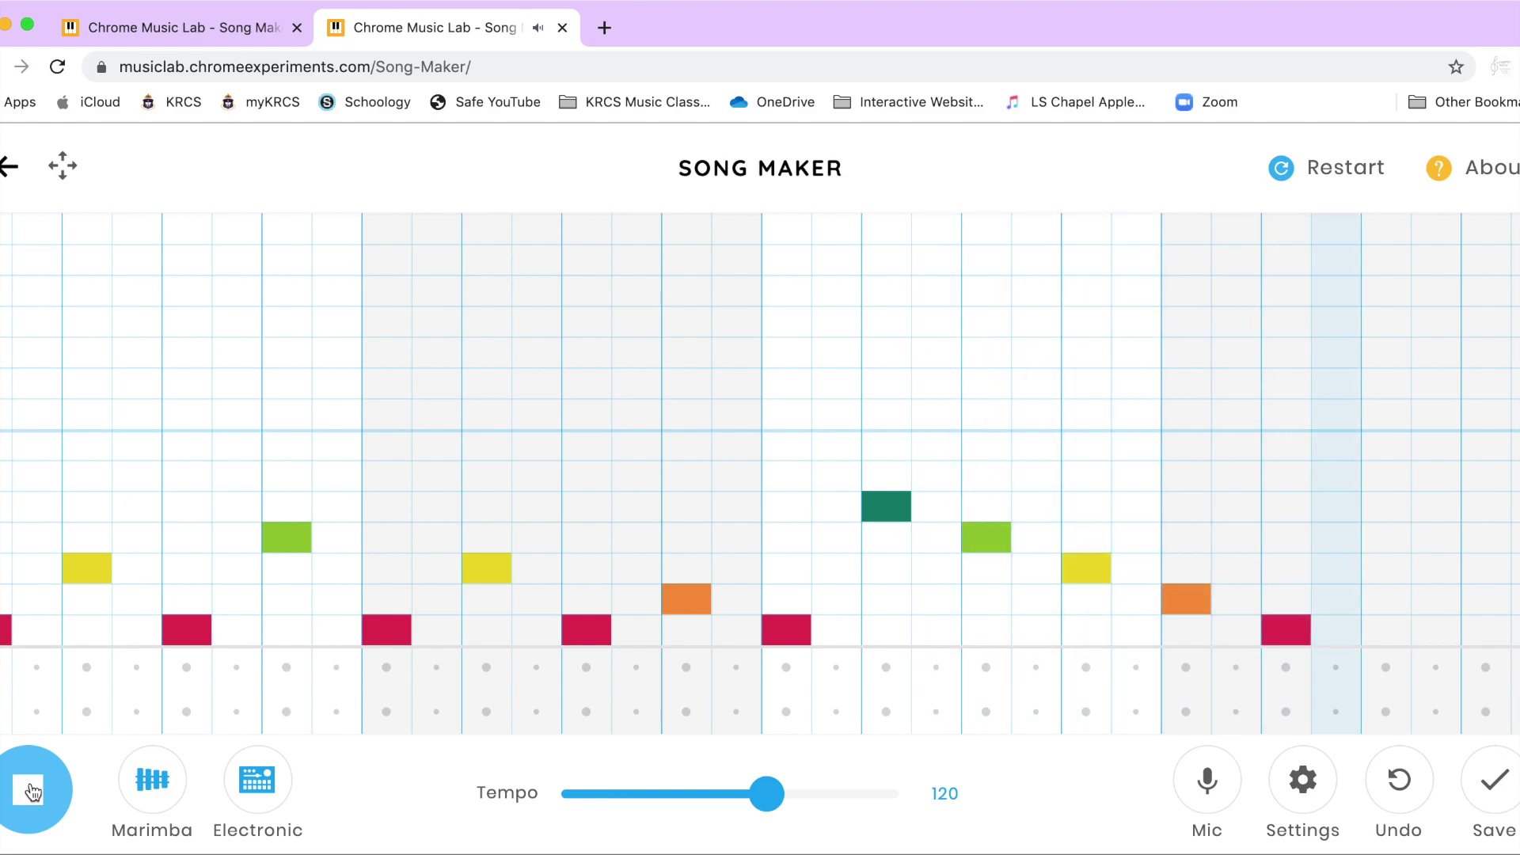
click(49, 786)
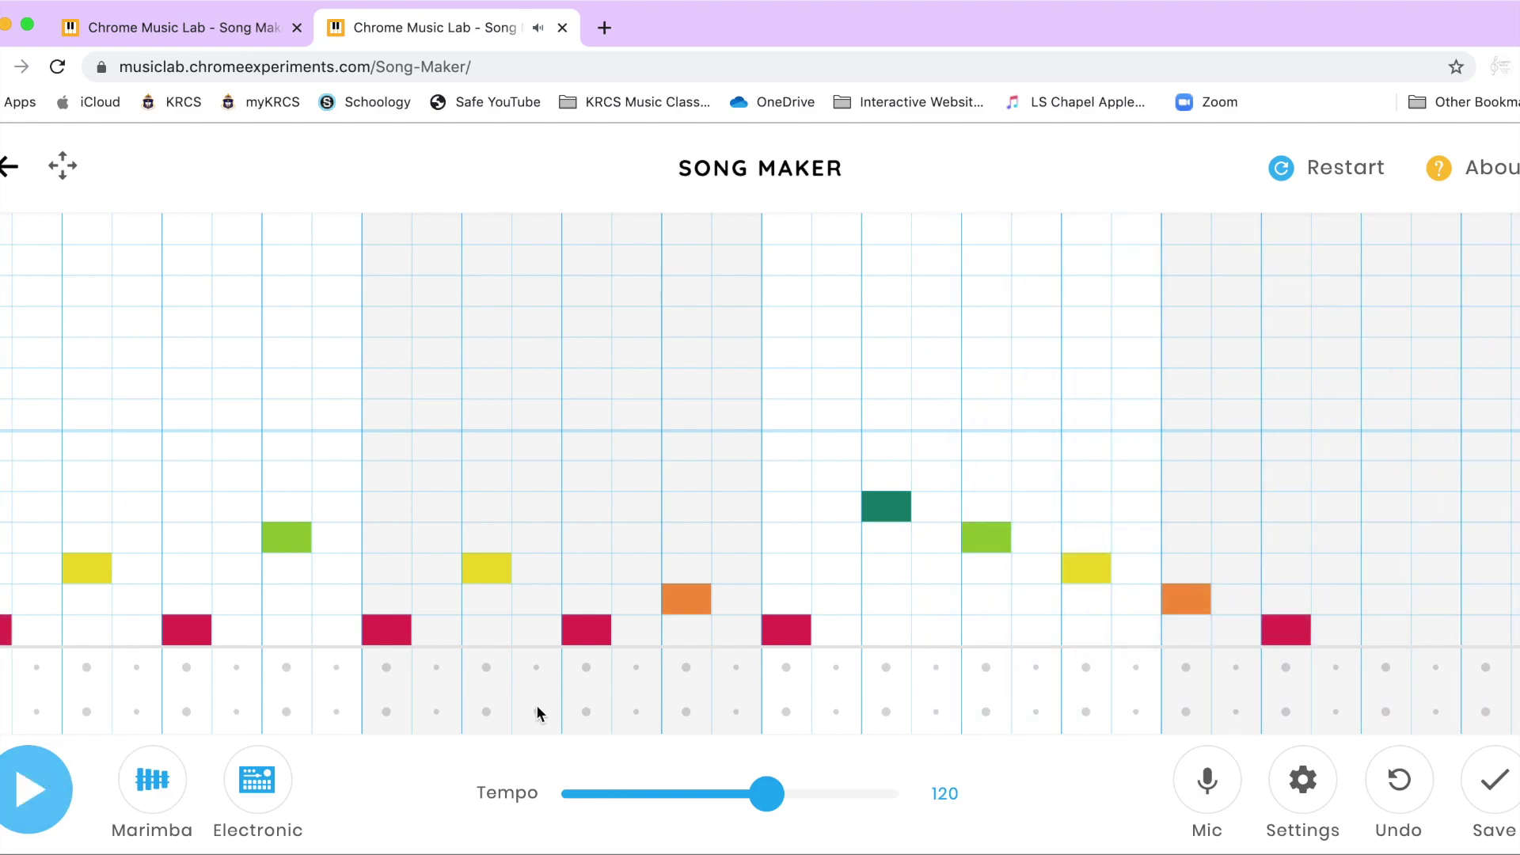
- Slow the tempo to 78 and play the melody
drag(768, 801, 691, 794)
click(33, 789)
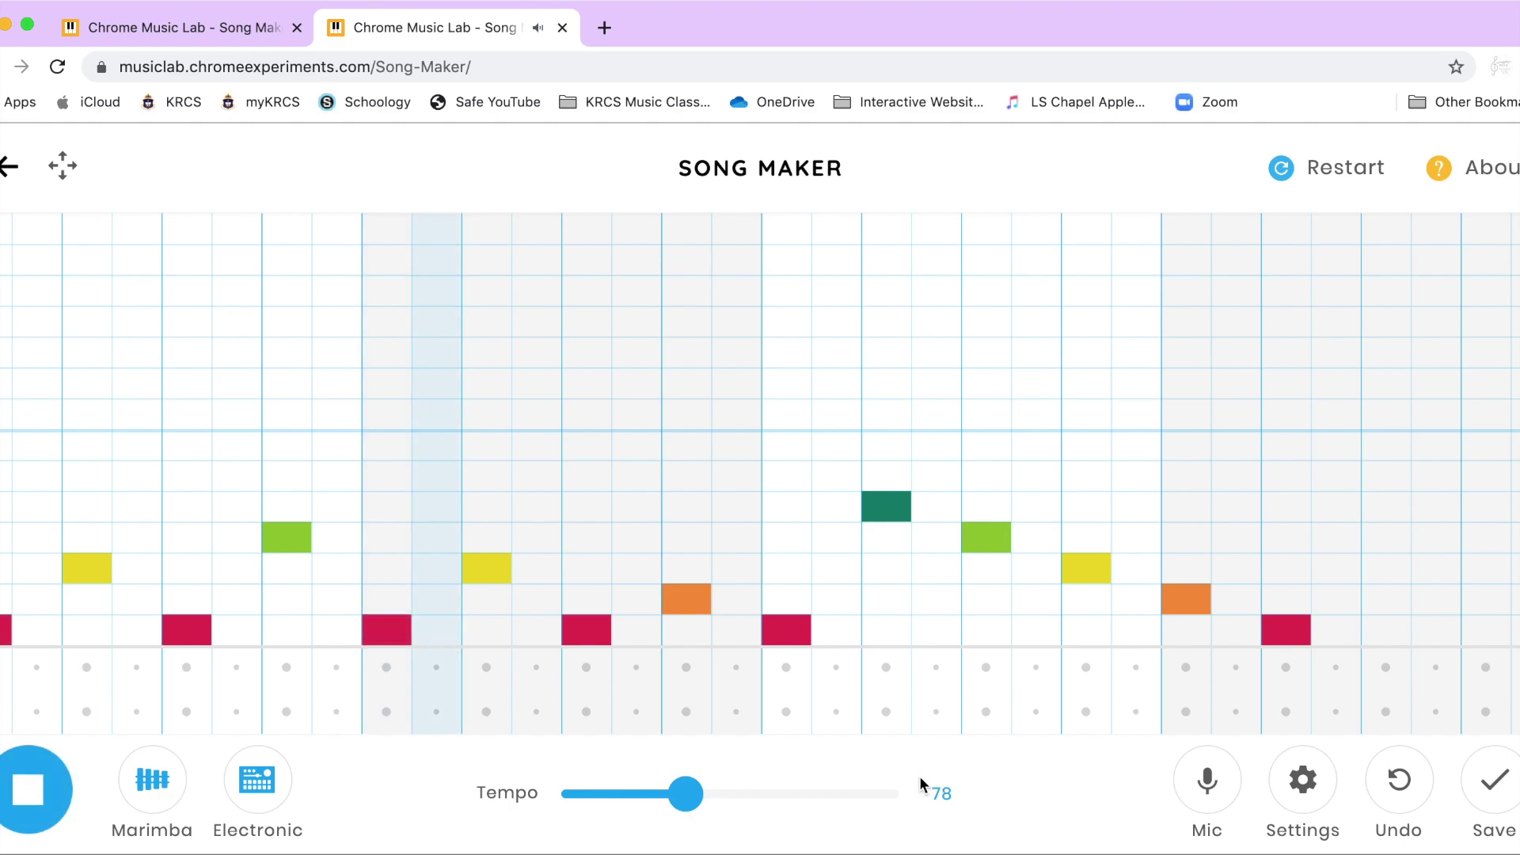
click(7, 758)
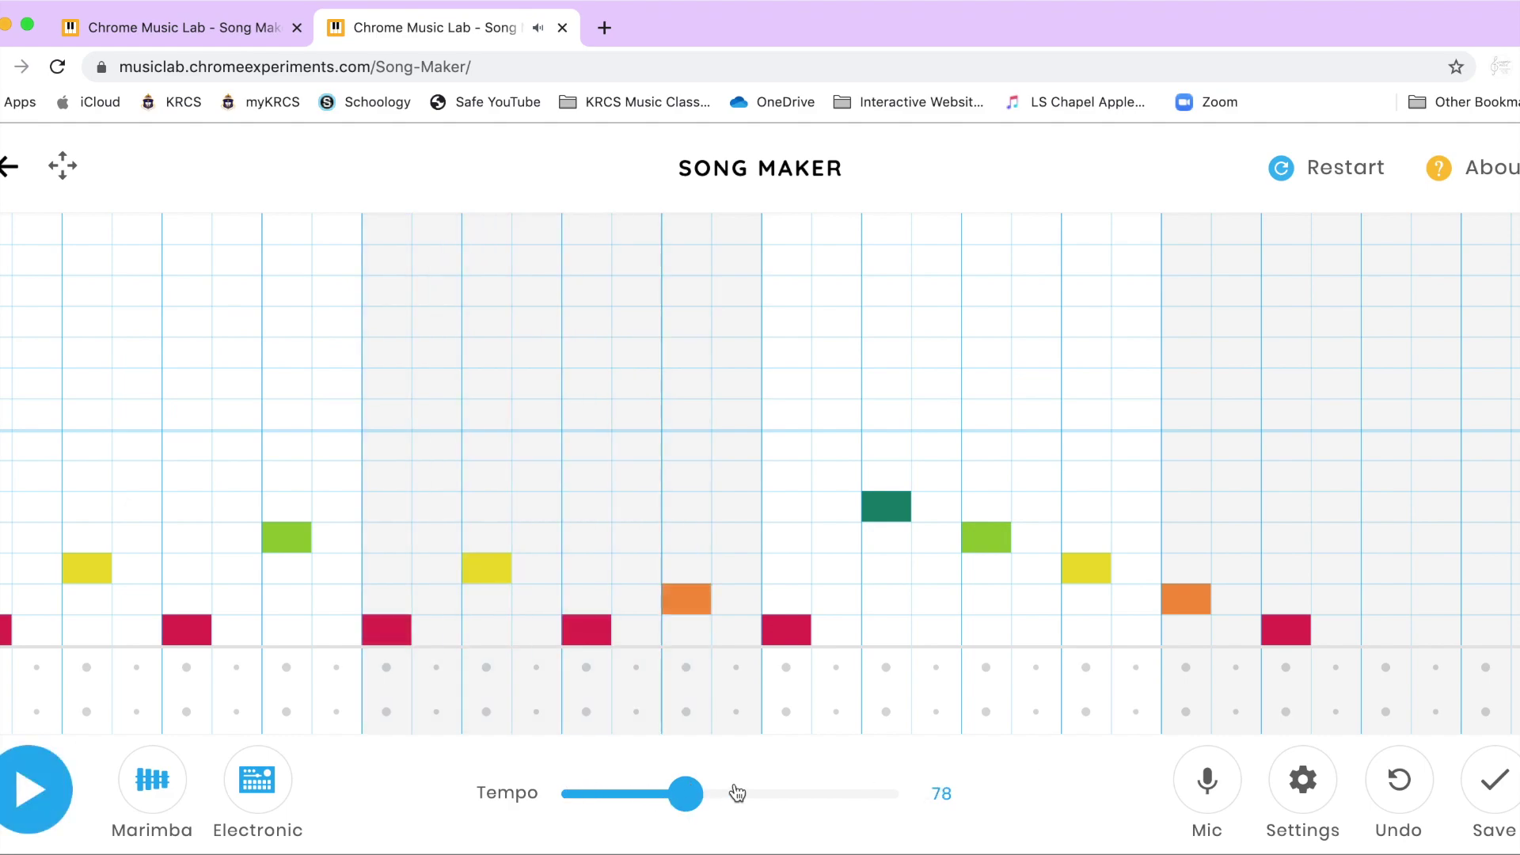
- Raise the tempo to 183 and play the melody
drag(695, 792, 847, 794)
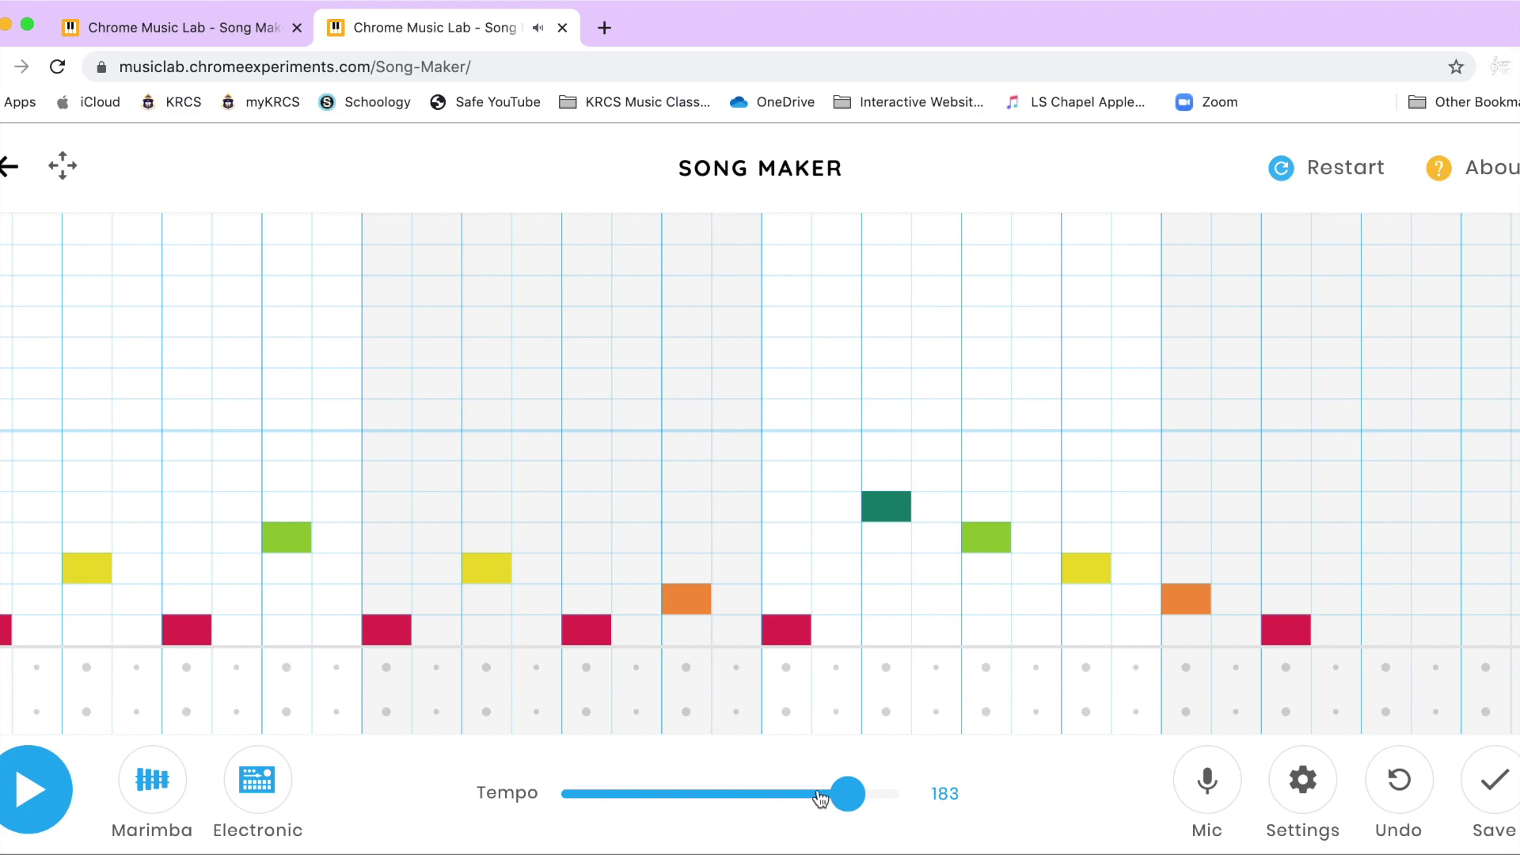
click(20, 792)
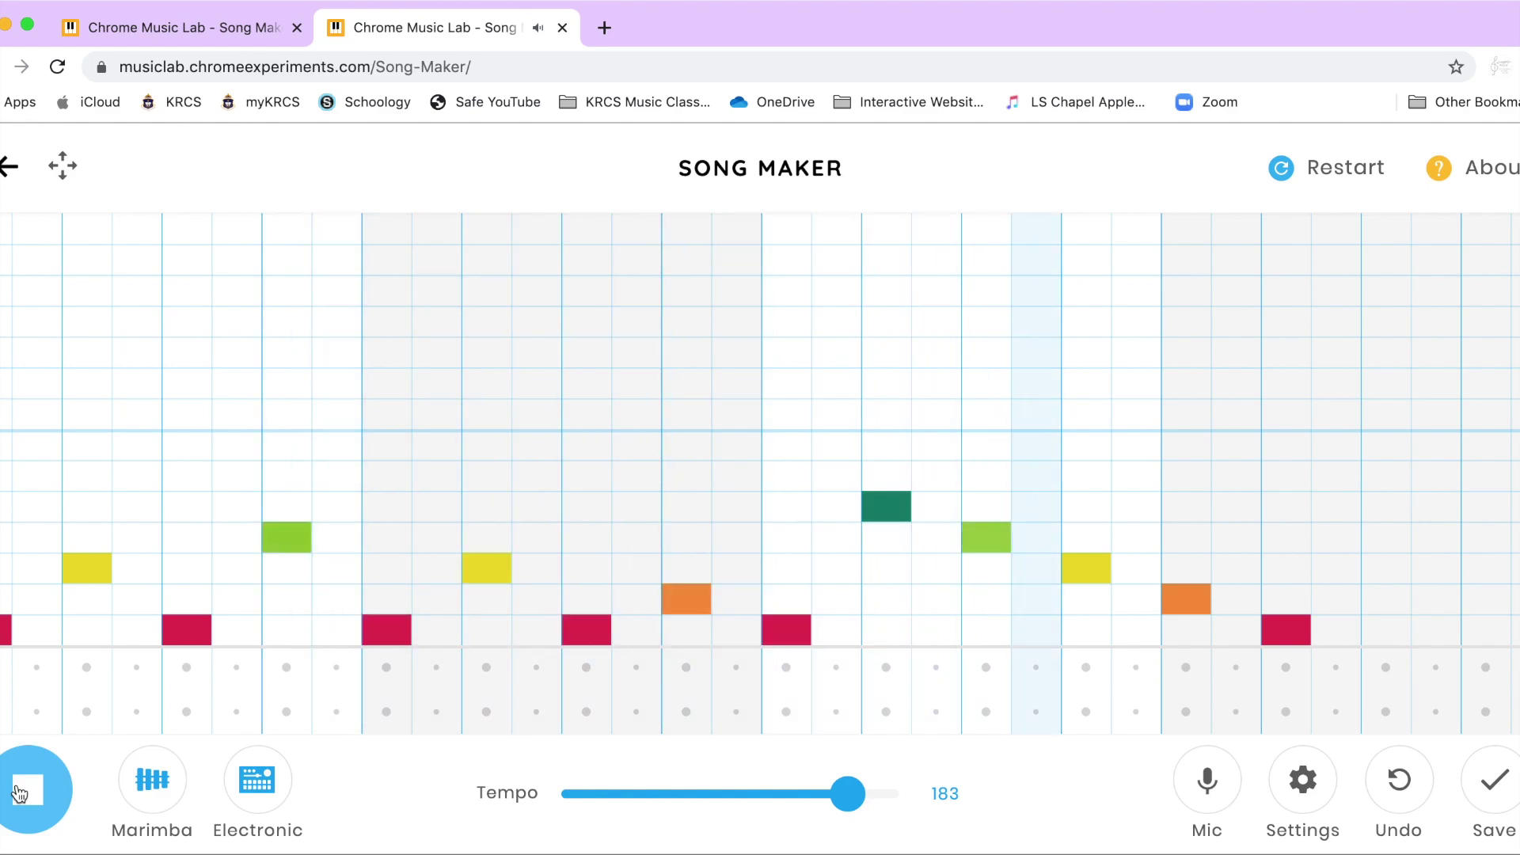
click(20, 792)
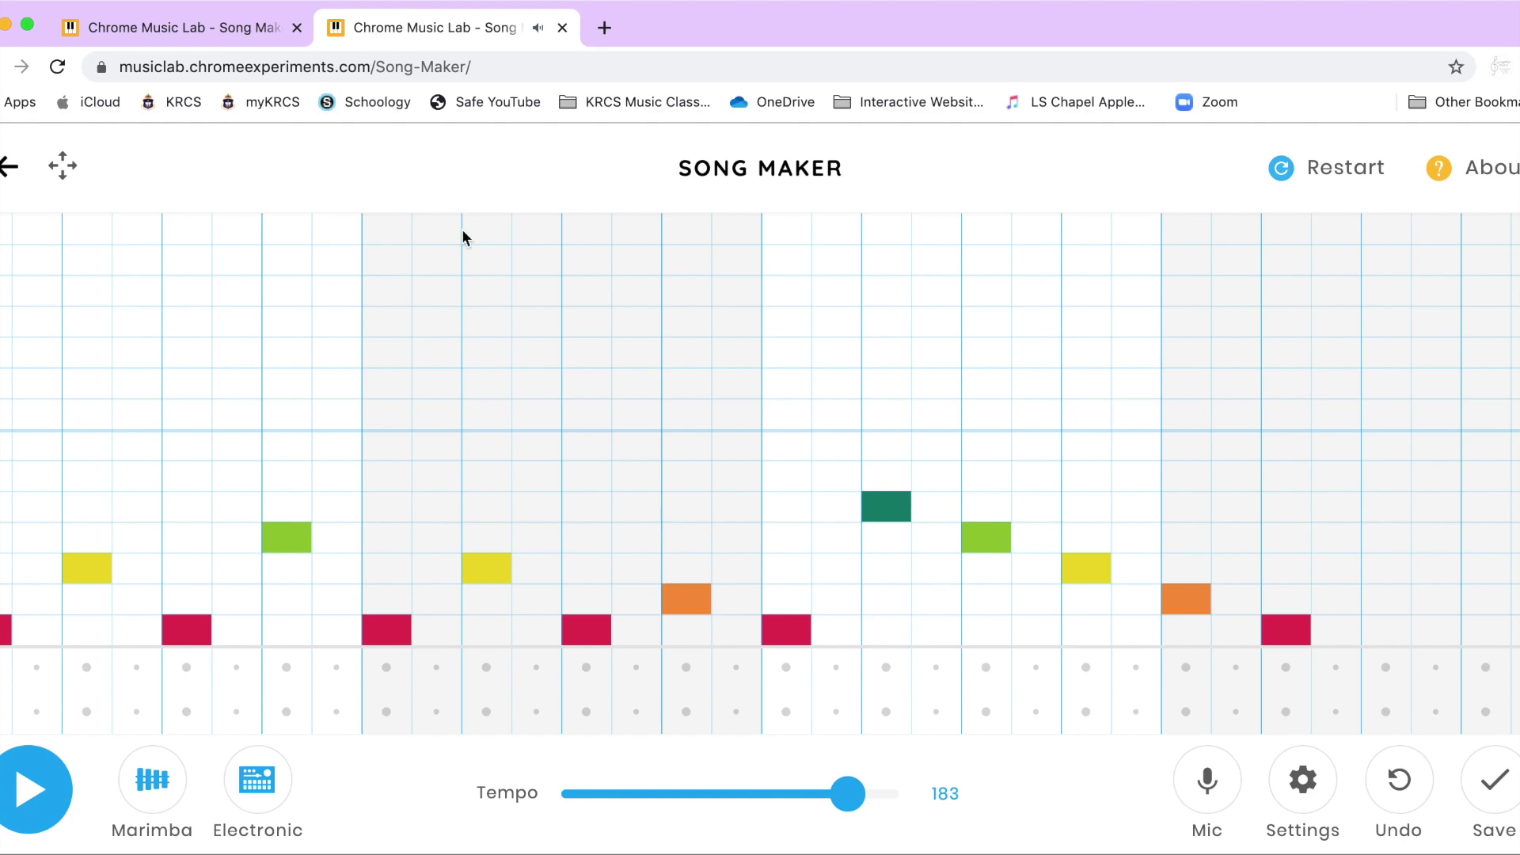
- Switch to the other Song Maker tab and play its song with Marimba for the melody and Conga for the percussion
click(150, 23)
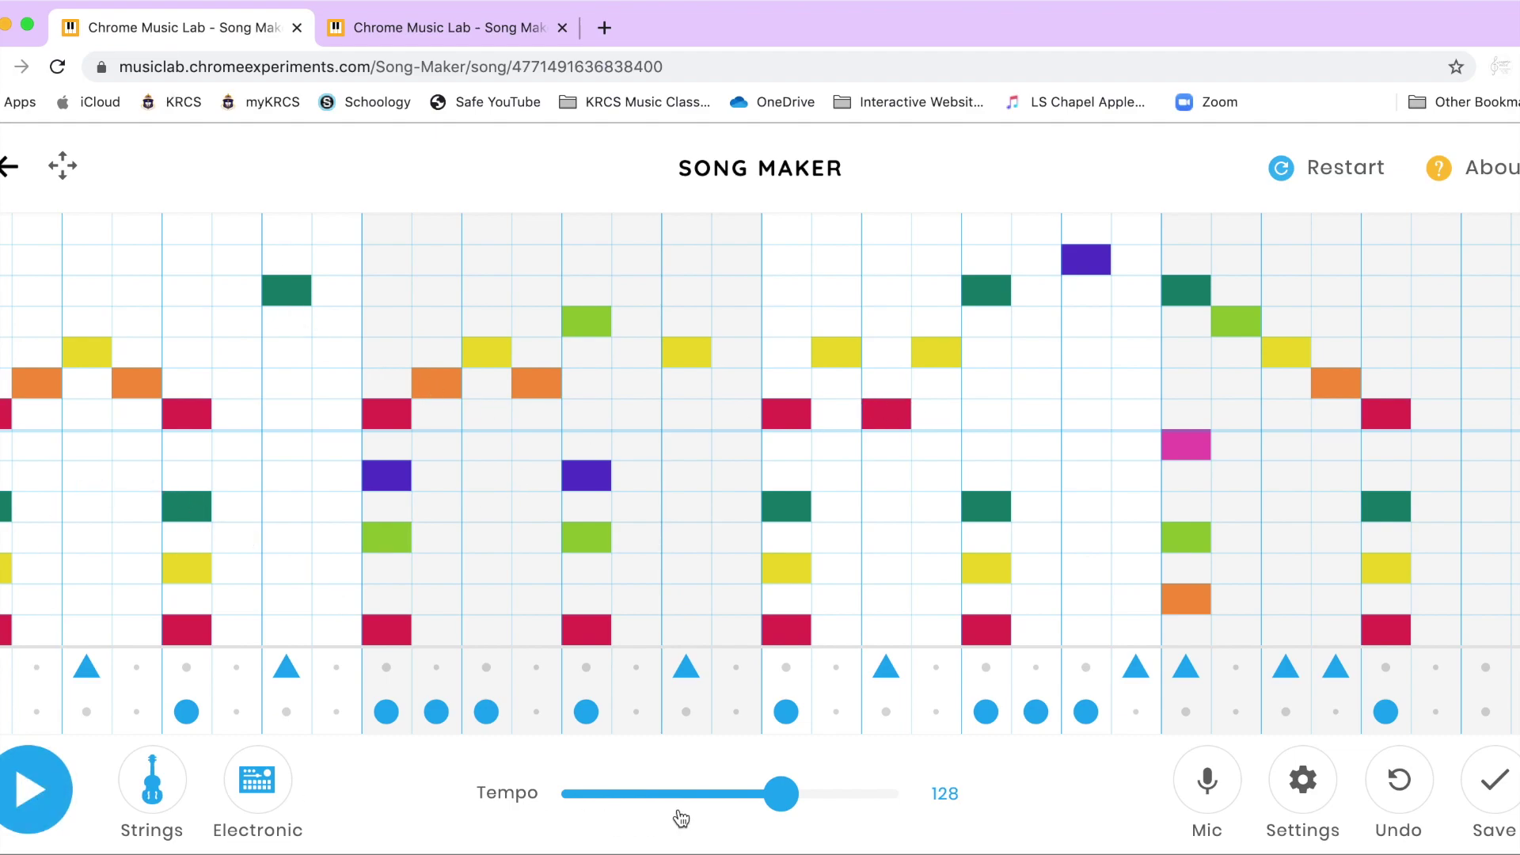
click(155, 791)
click(255, 792)
click(155, 792)
click(250, 792)
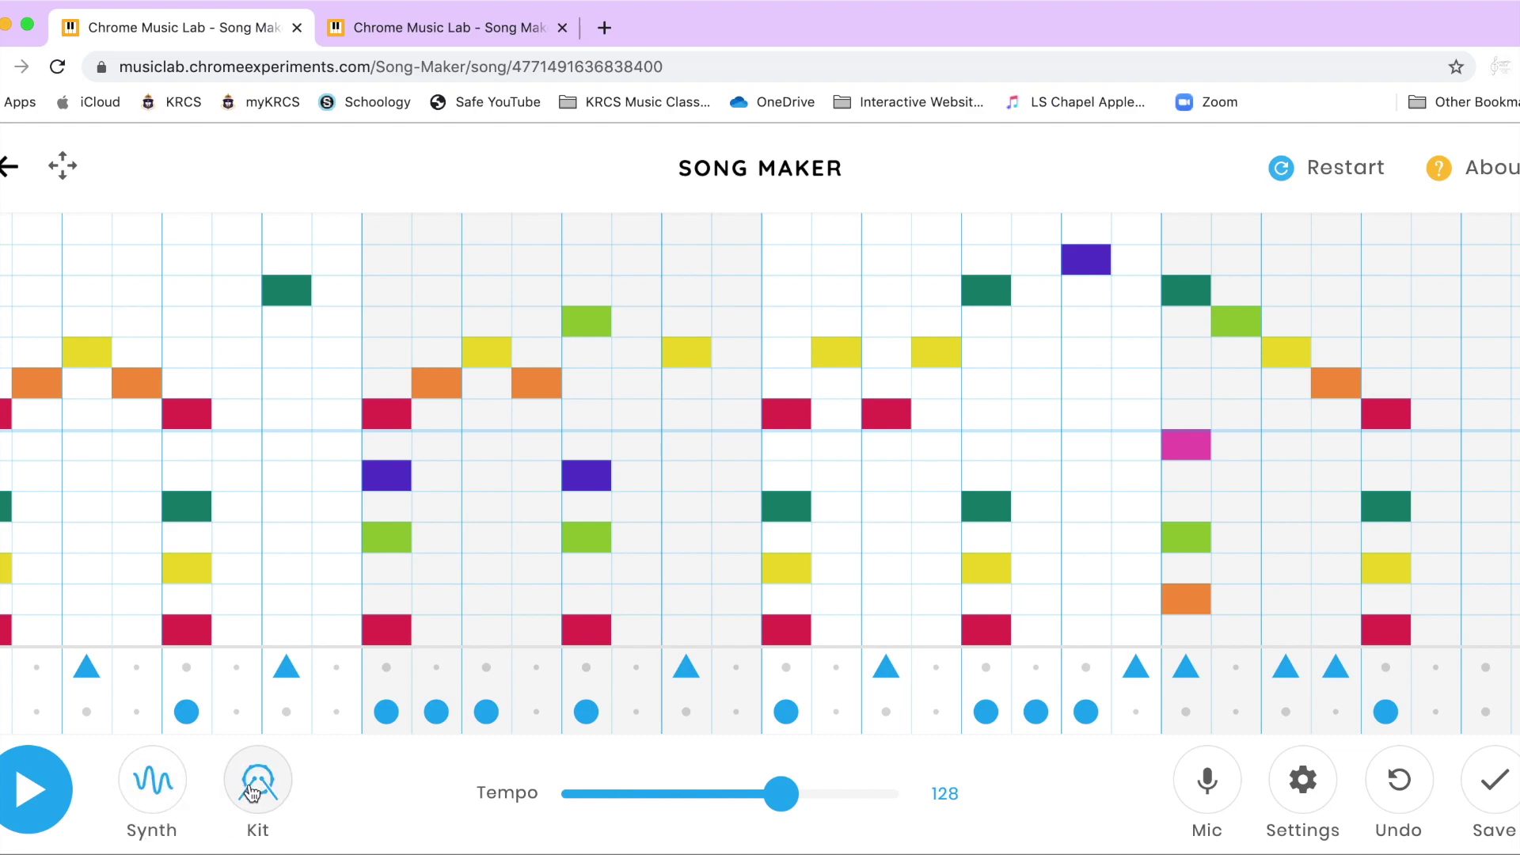
click(157, 780)
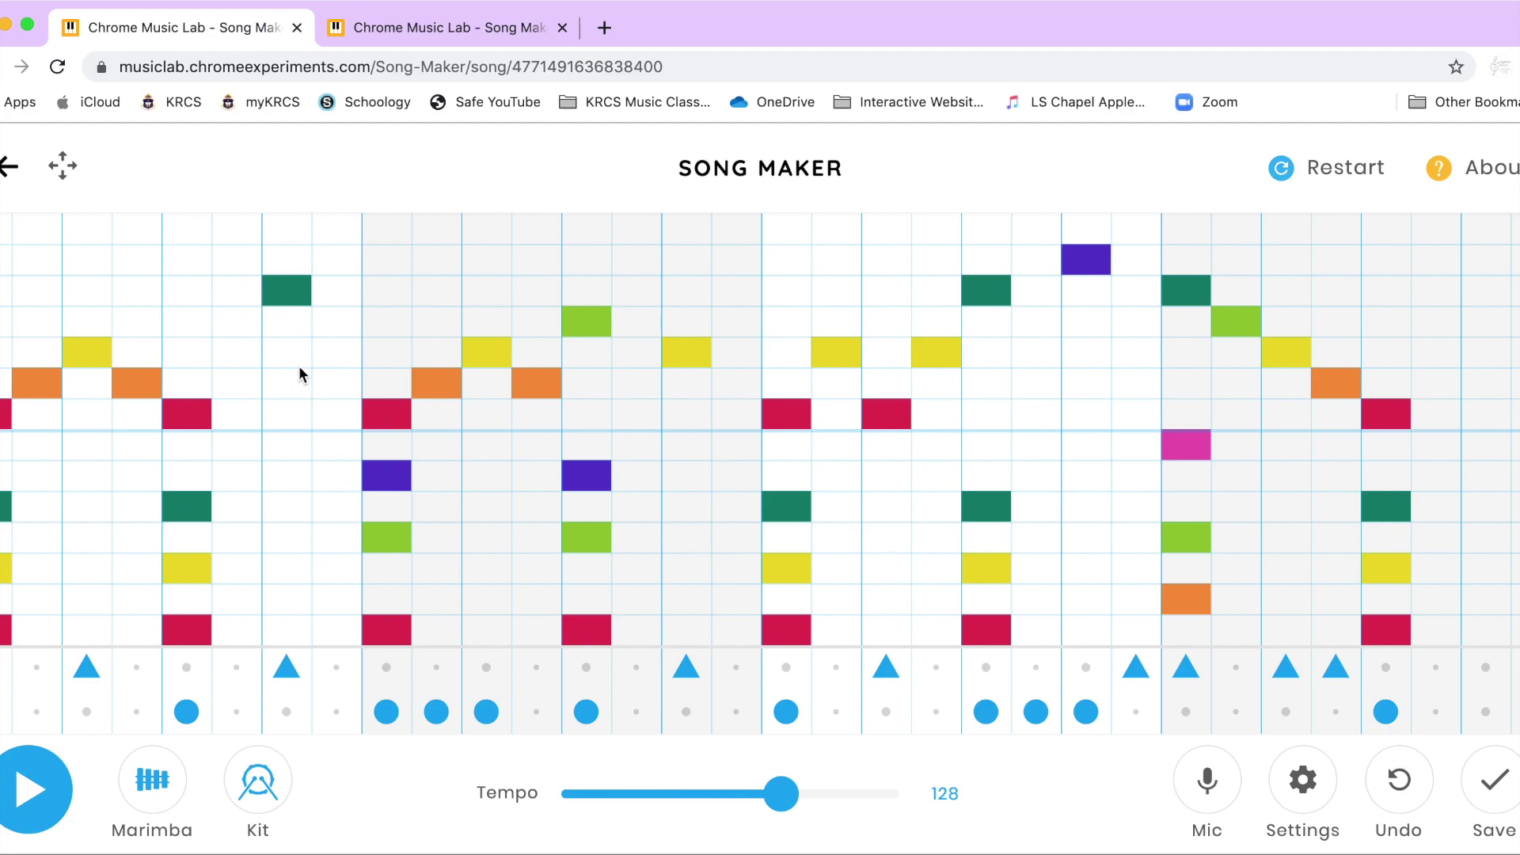
click(258, 779)
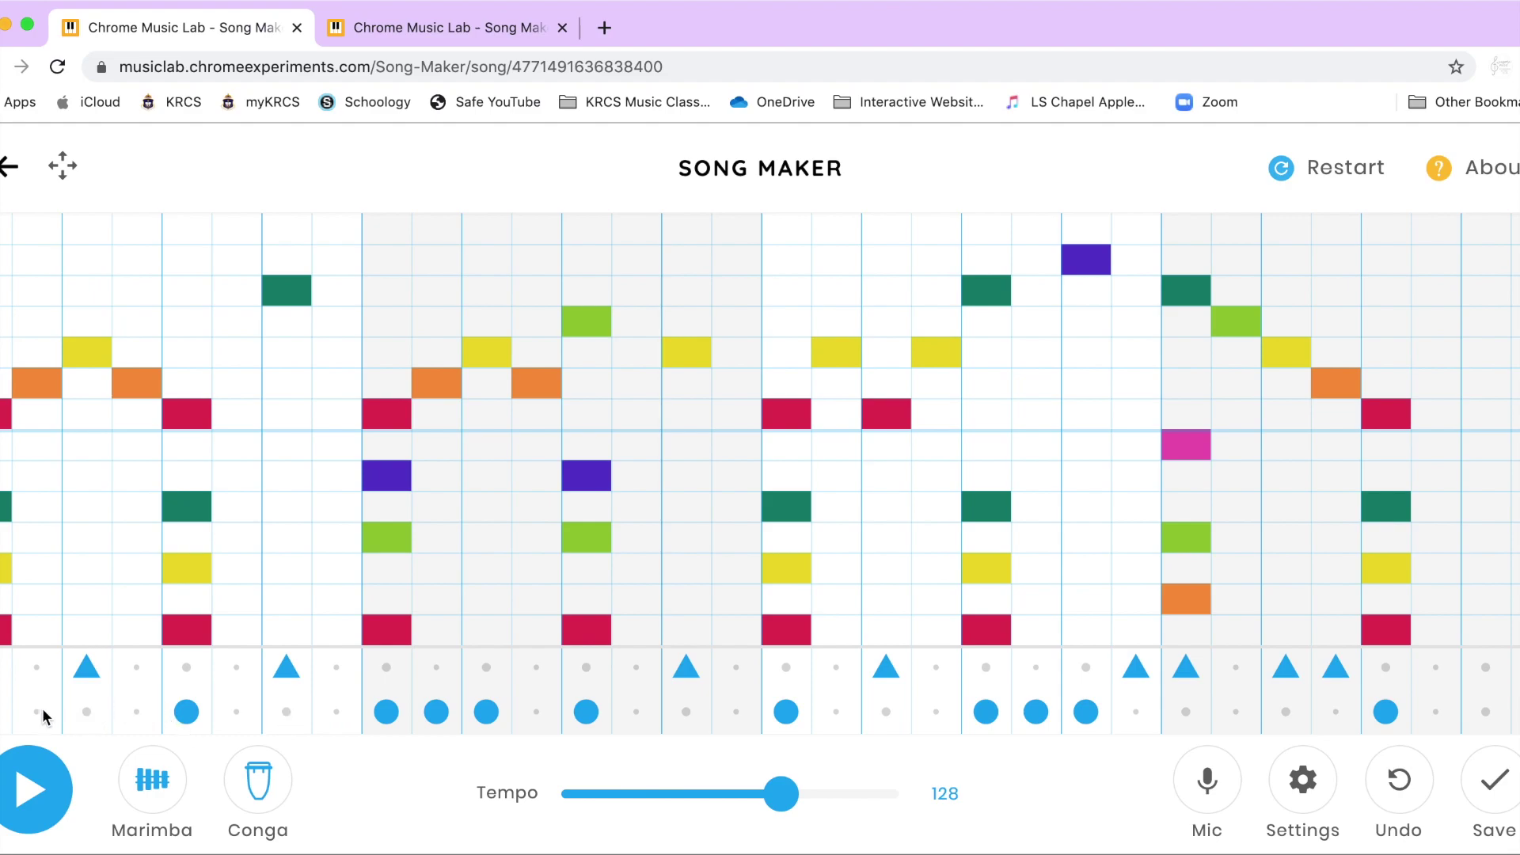
click(43, 806)
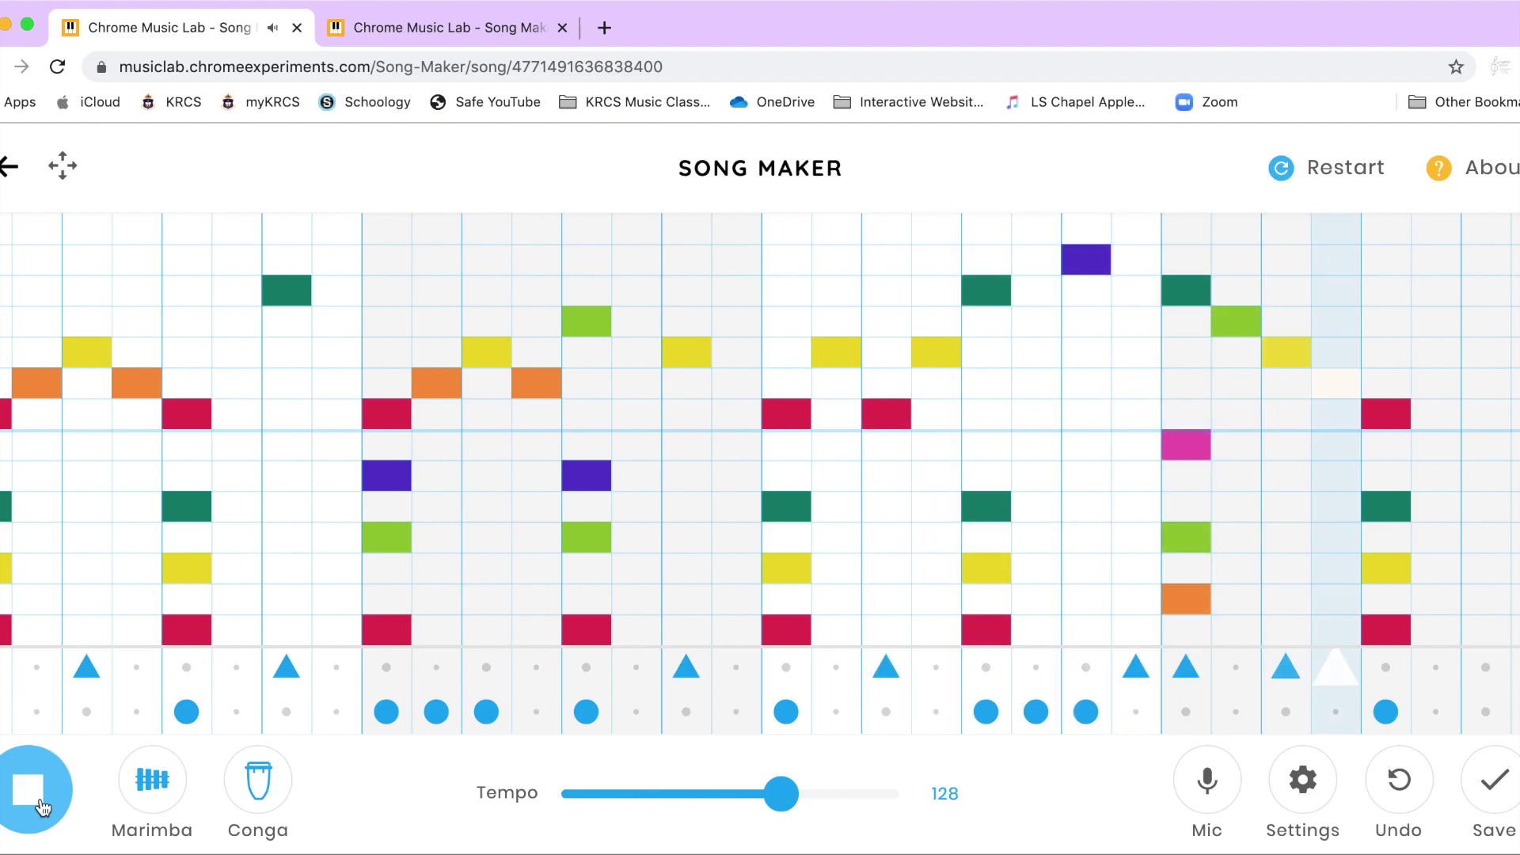
click(42, 806)
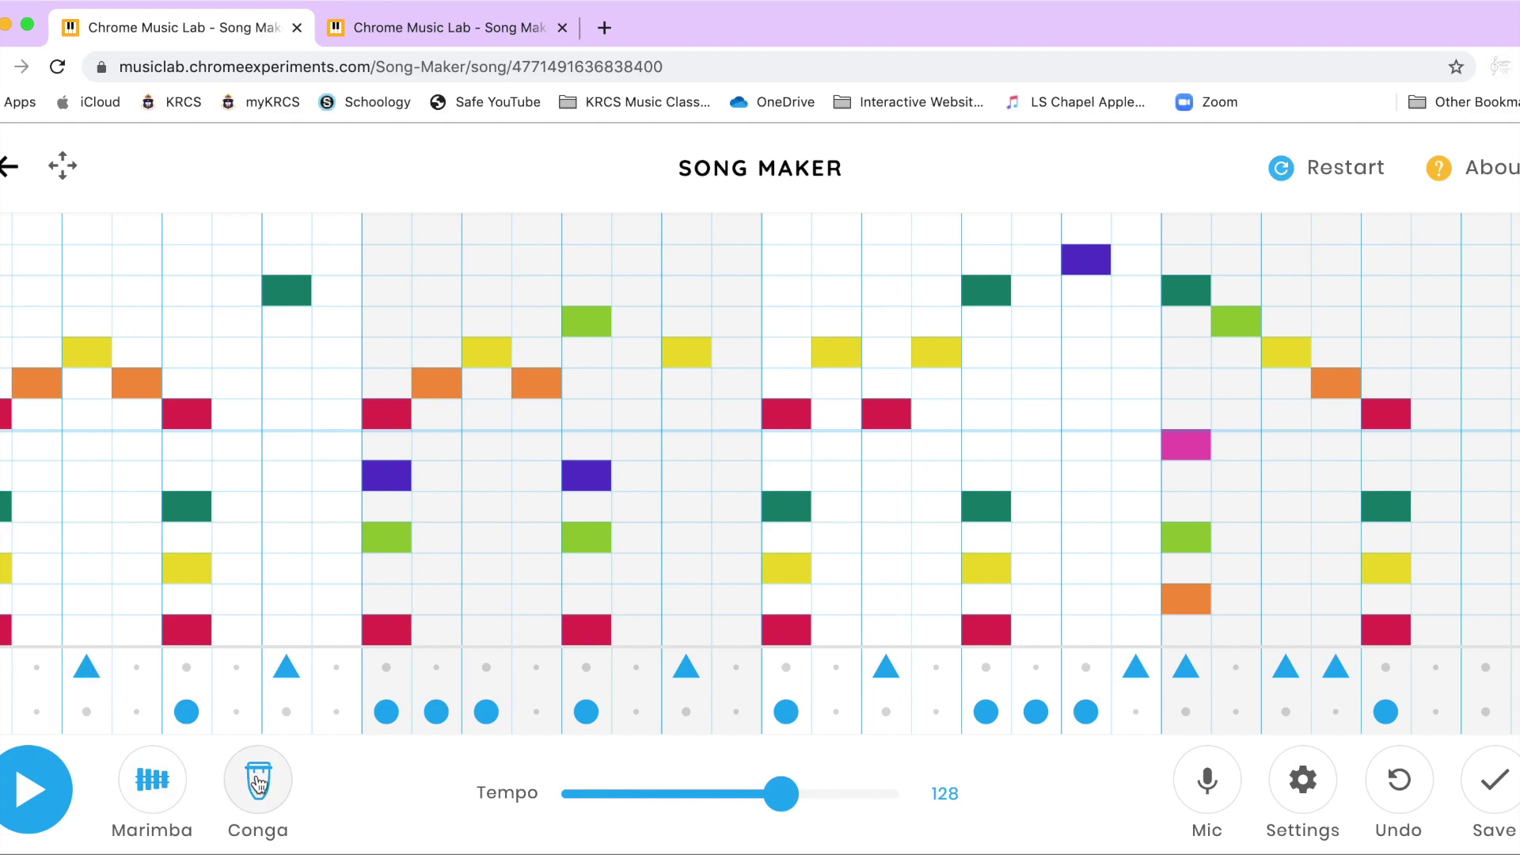
- Set the song's melody instrument to Strings and its percussion to Electronic
click(146, 786)
click(146, 787)
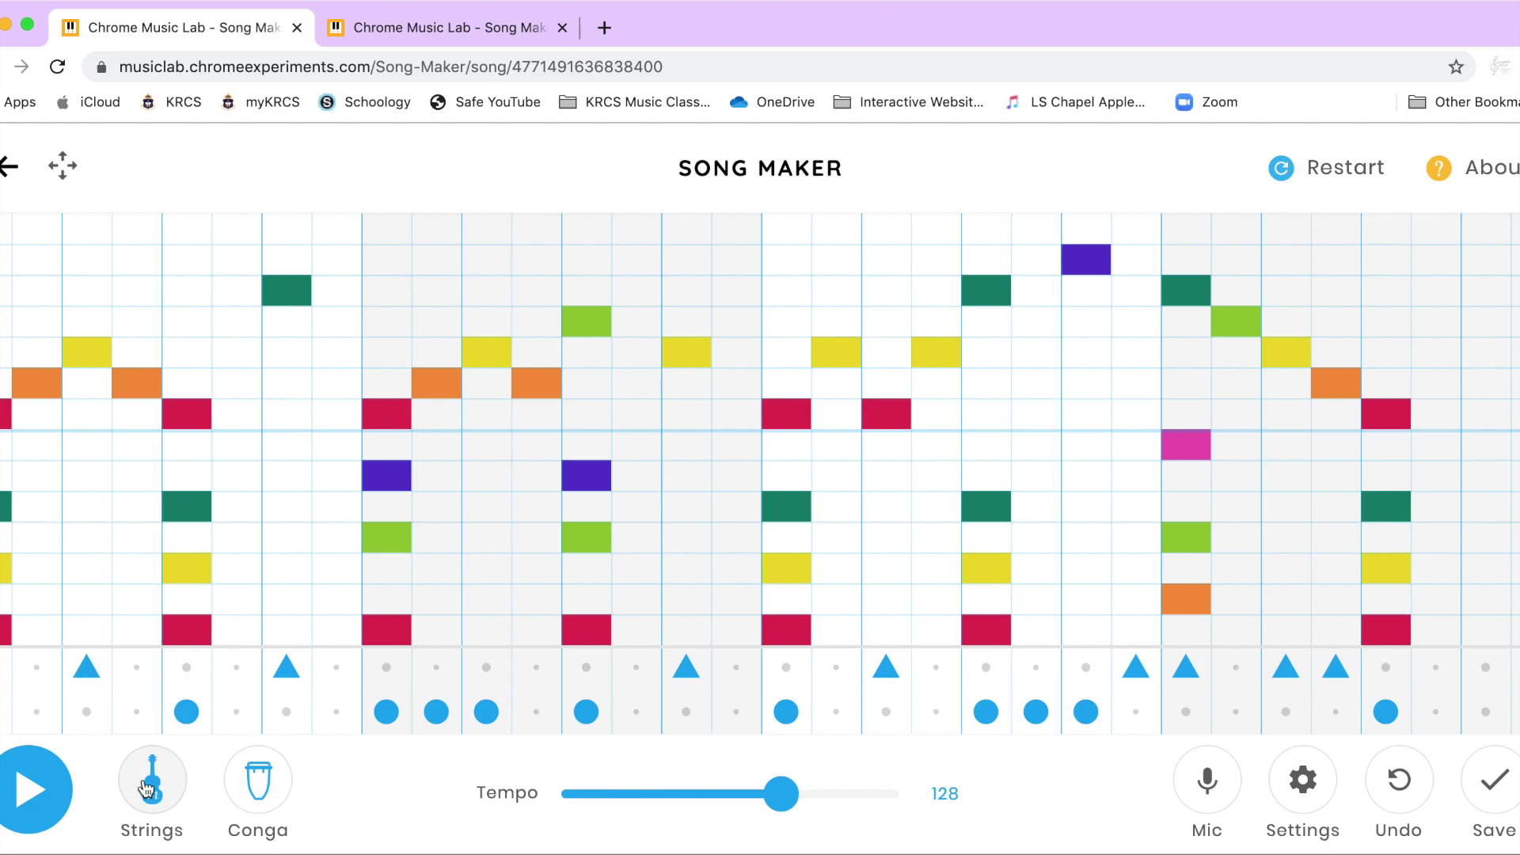
click(257, 782)
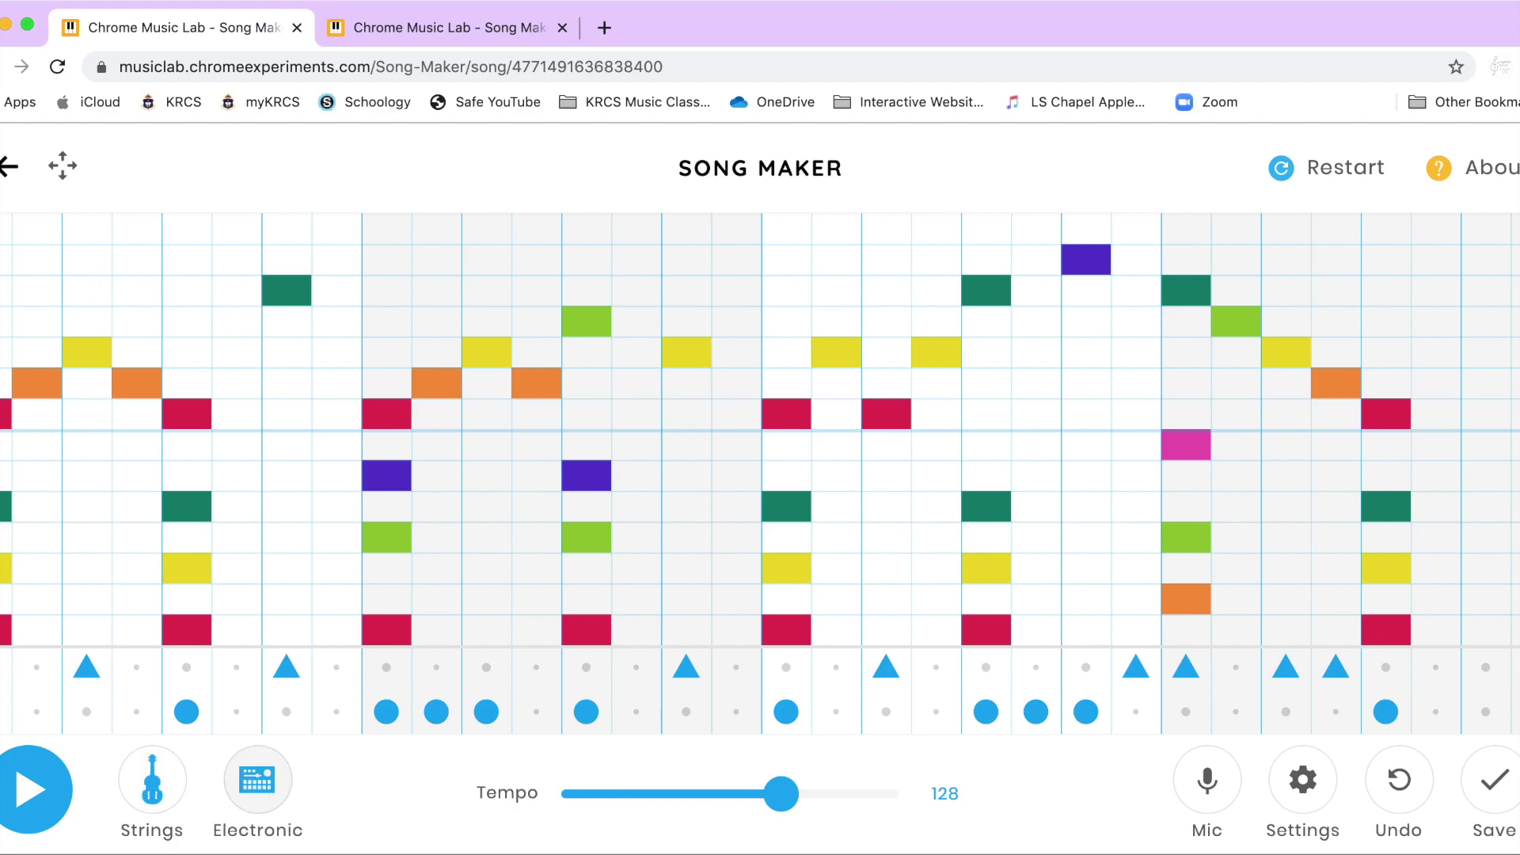
- Play the song with the Strings and Electronic instruments, stopping playback at its end
click(27, 792)
key(XF86AudioRaiseVolume)
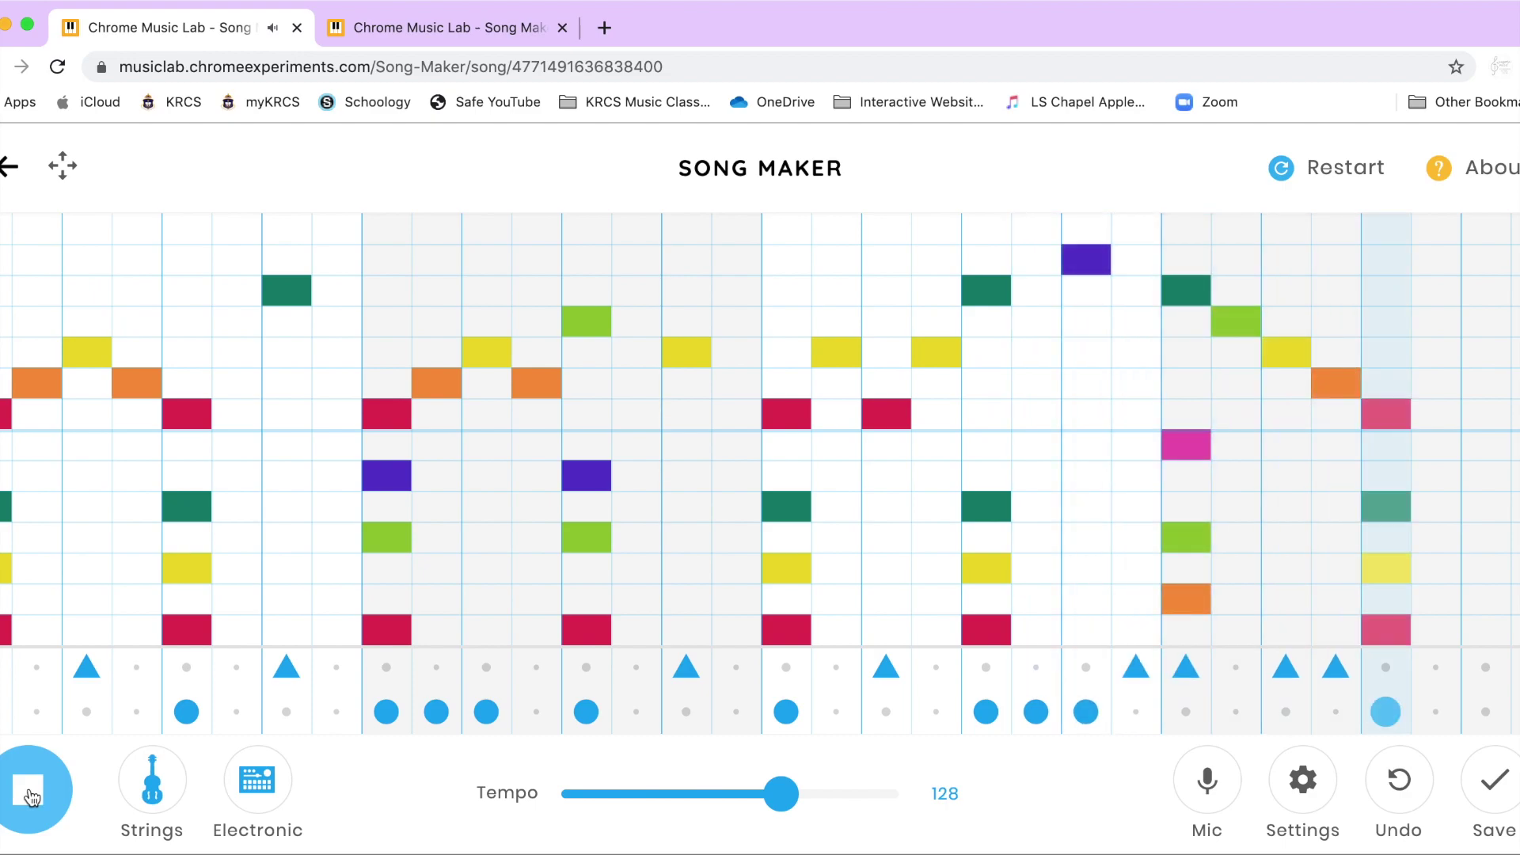
click(36, 793)
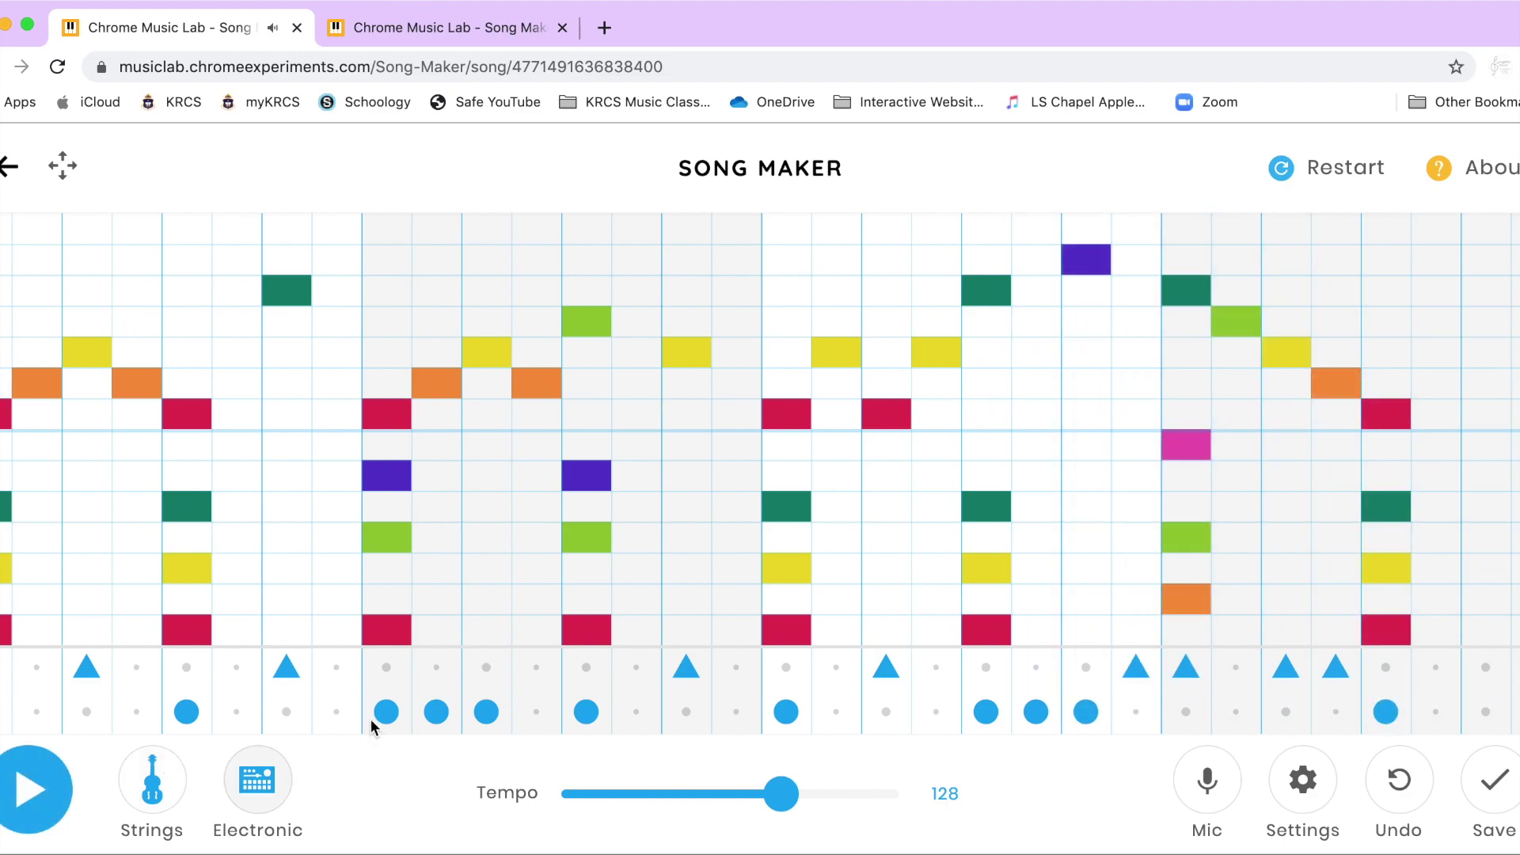
- Open the song settings and try different numbers of beats per bar, ending on 4
click(1310, 792)
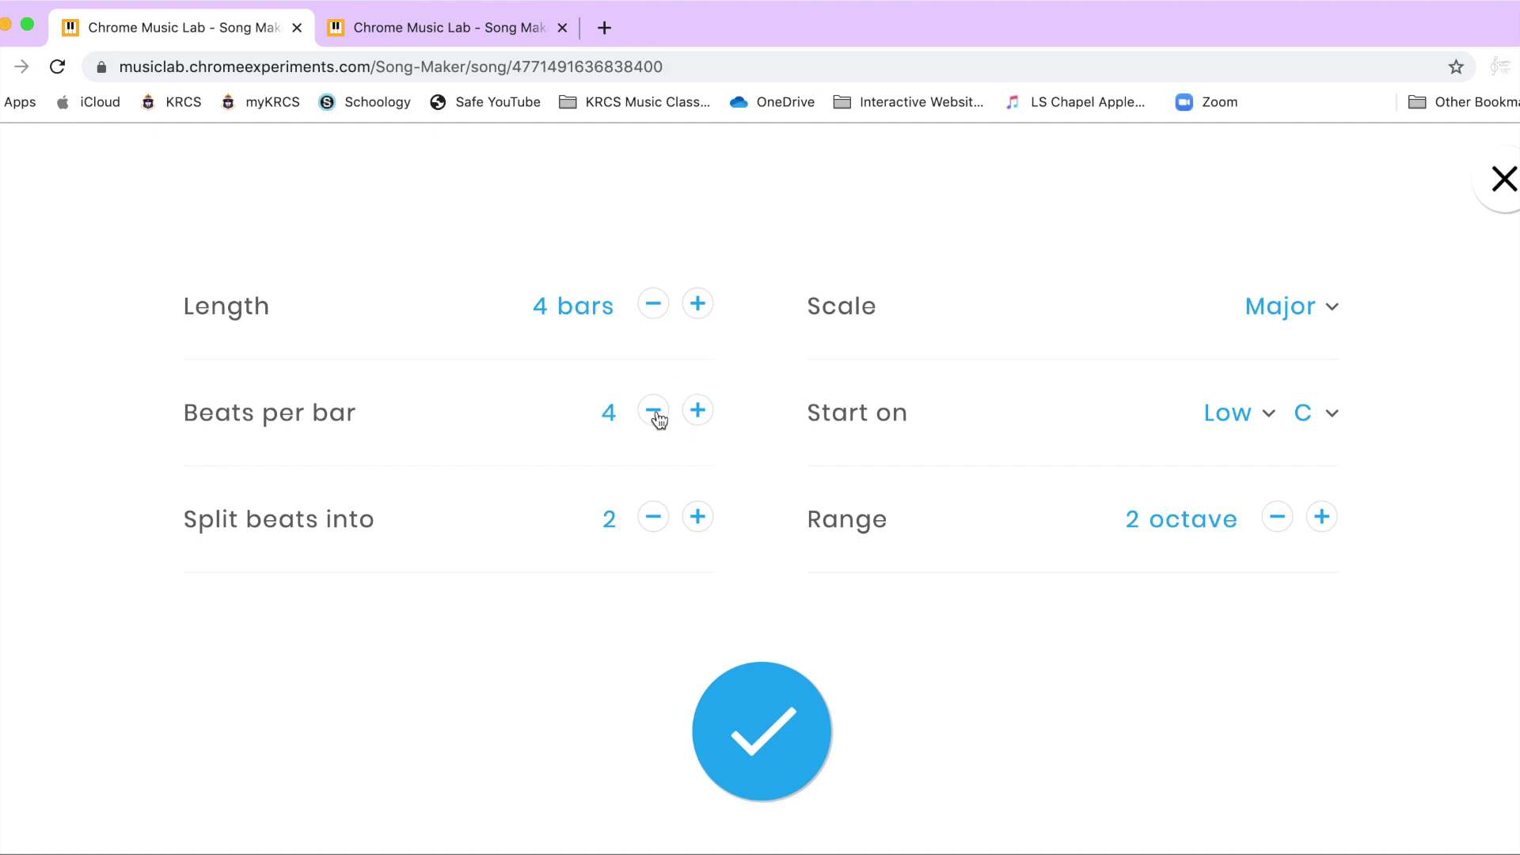
click(697, 414)
click(697, 413)
click(697, 414)
click(697, 413)
click(654, 411)
click(654, 412)
click(654, 411)
- Try a finer beat split, ending on beats split into 2
click(699, 518)
click(699, 520)
click(649, 524)
- Look through the available scale options, keeping the Major scale
click(1271, 325)
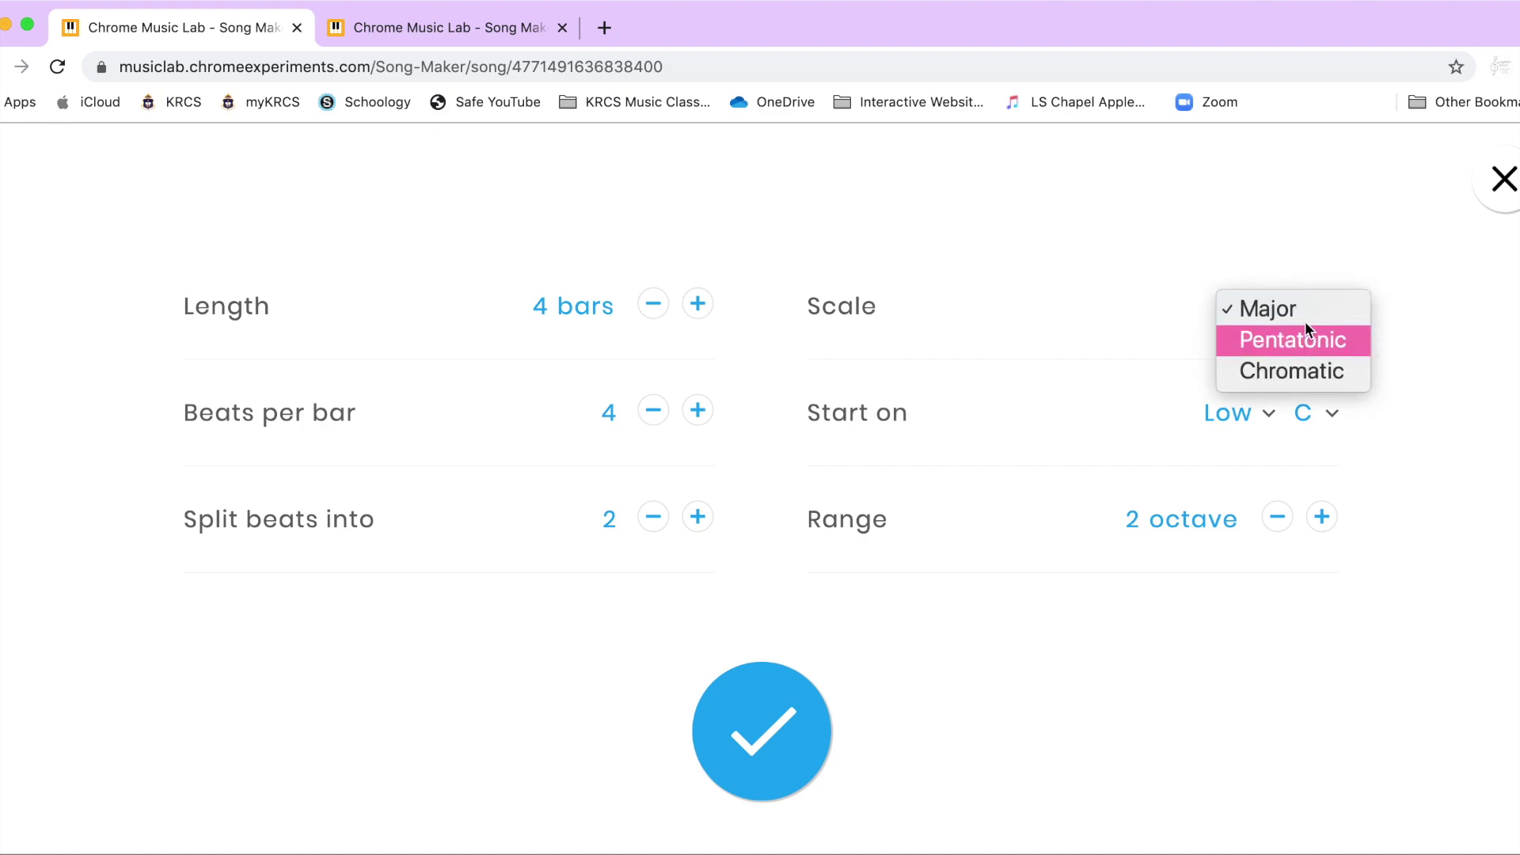
click(1346, 266)
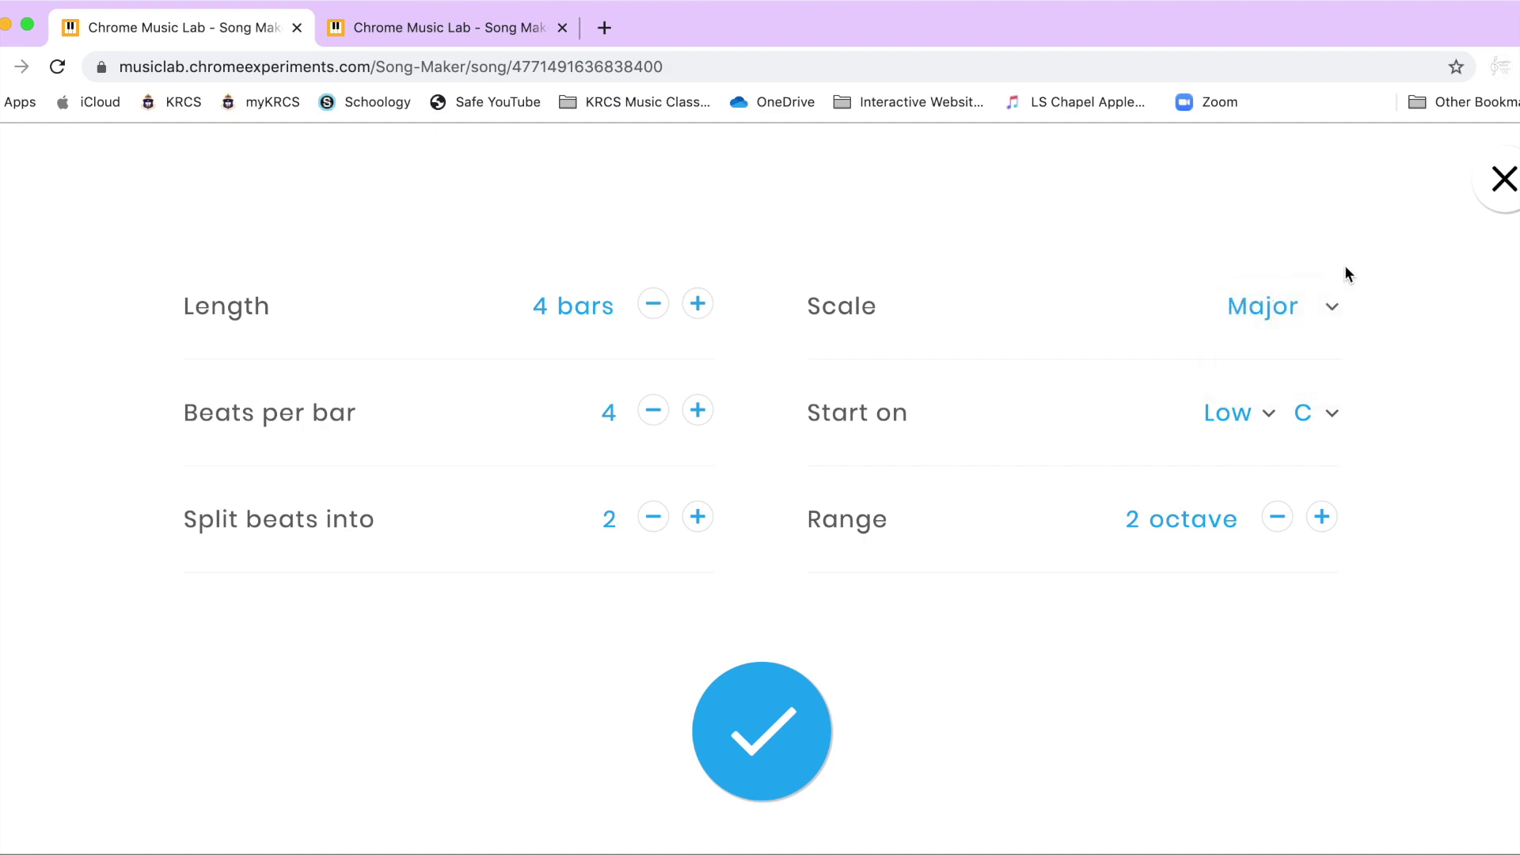
click(1316, 307)
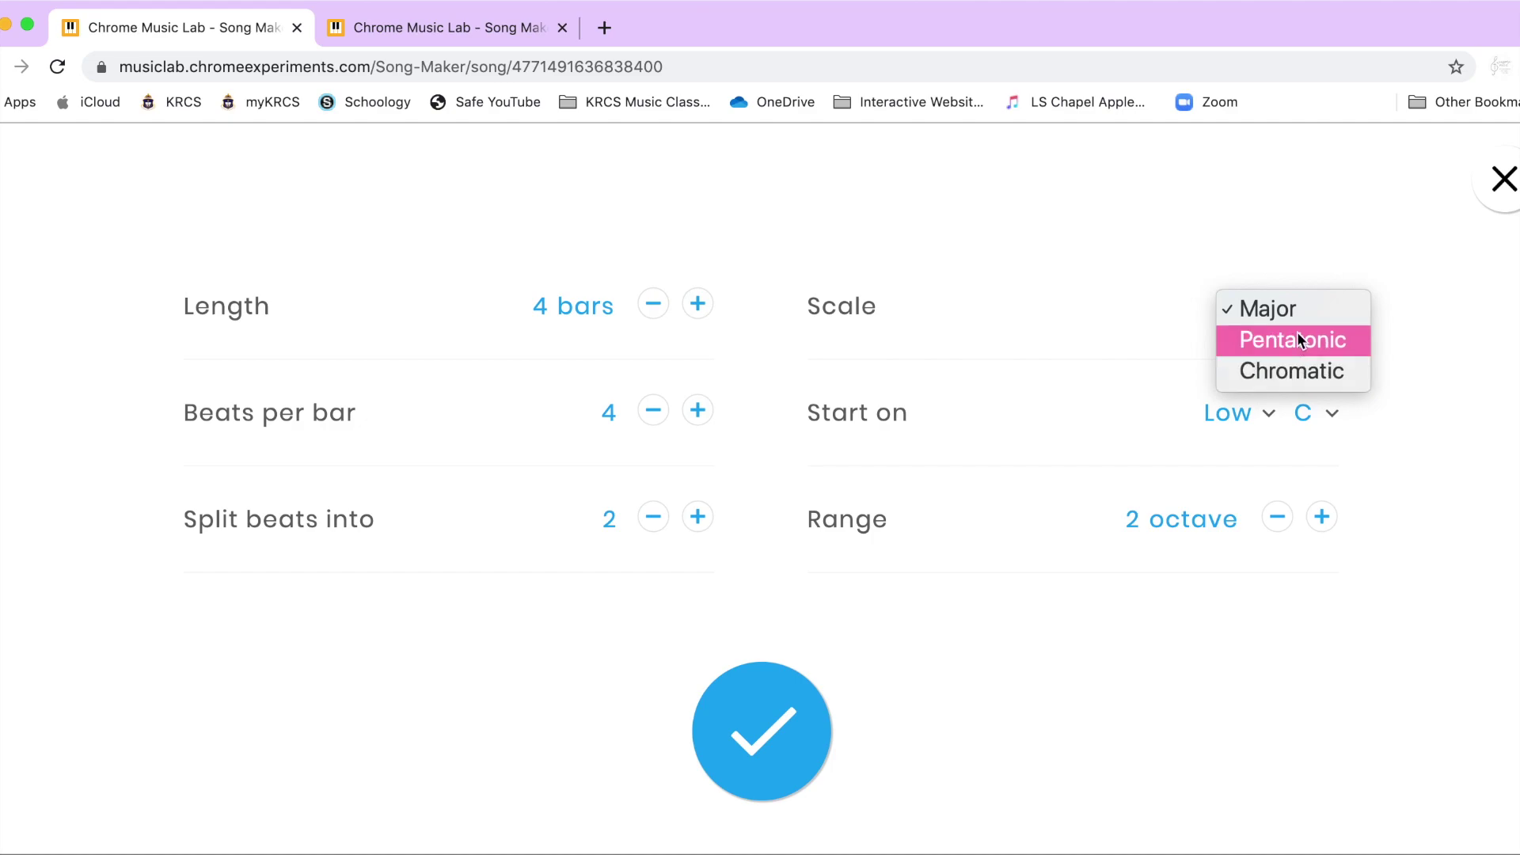
click(1293, 311)
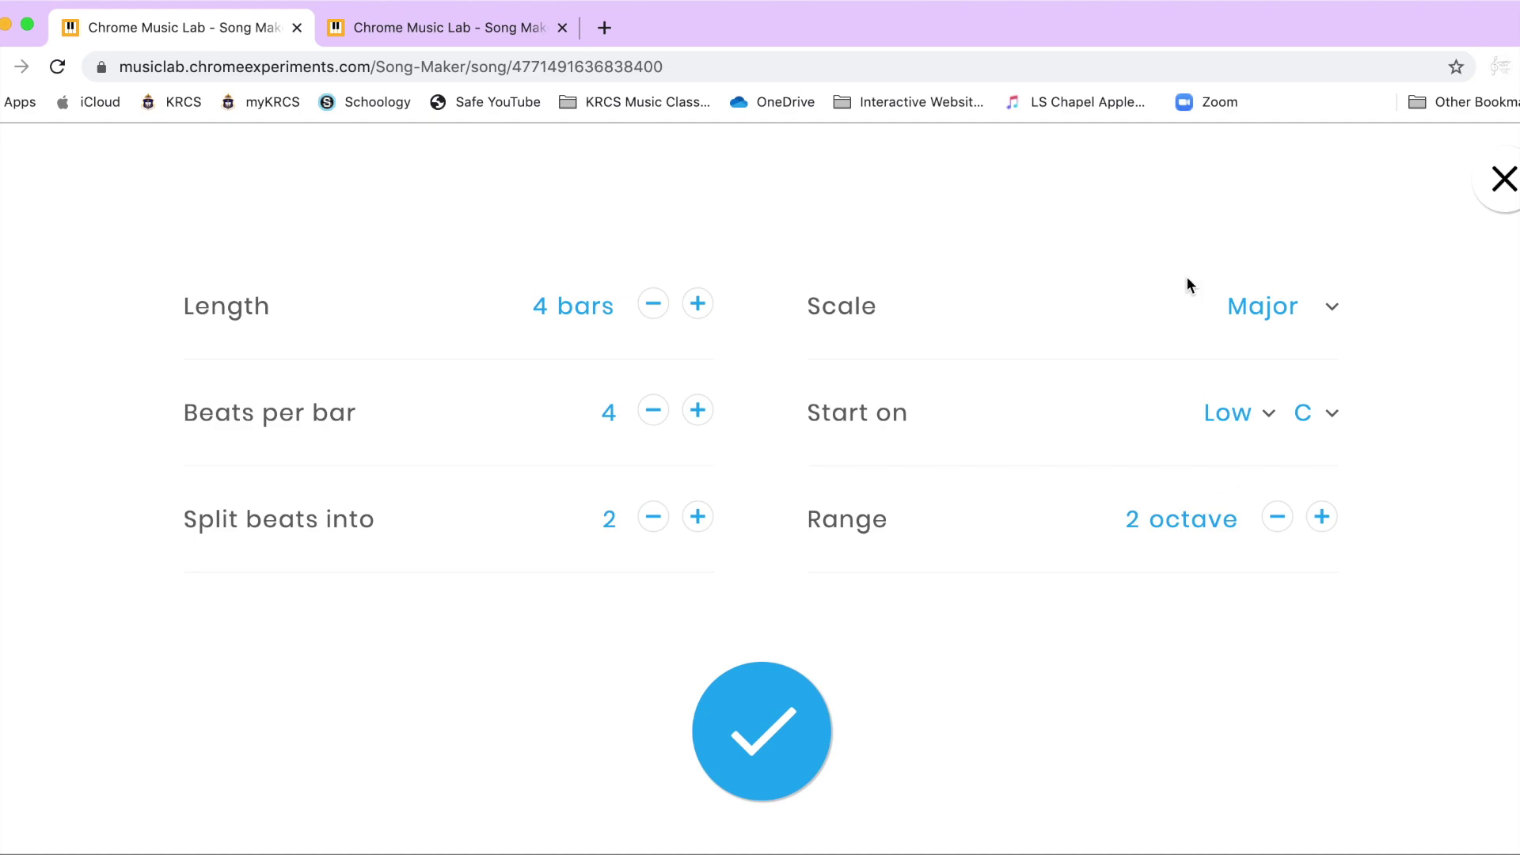
- Set the song to start on Middle C with a 2 octave range and apply the settings
click(1264, 420)
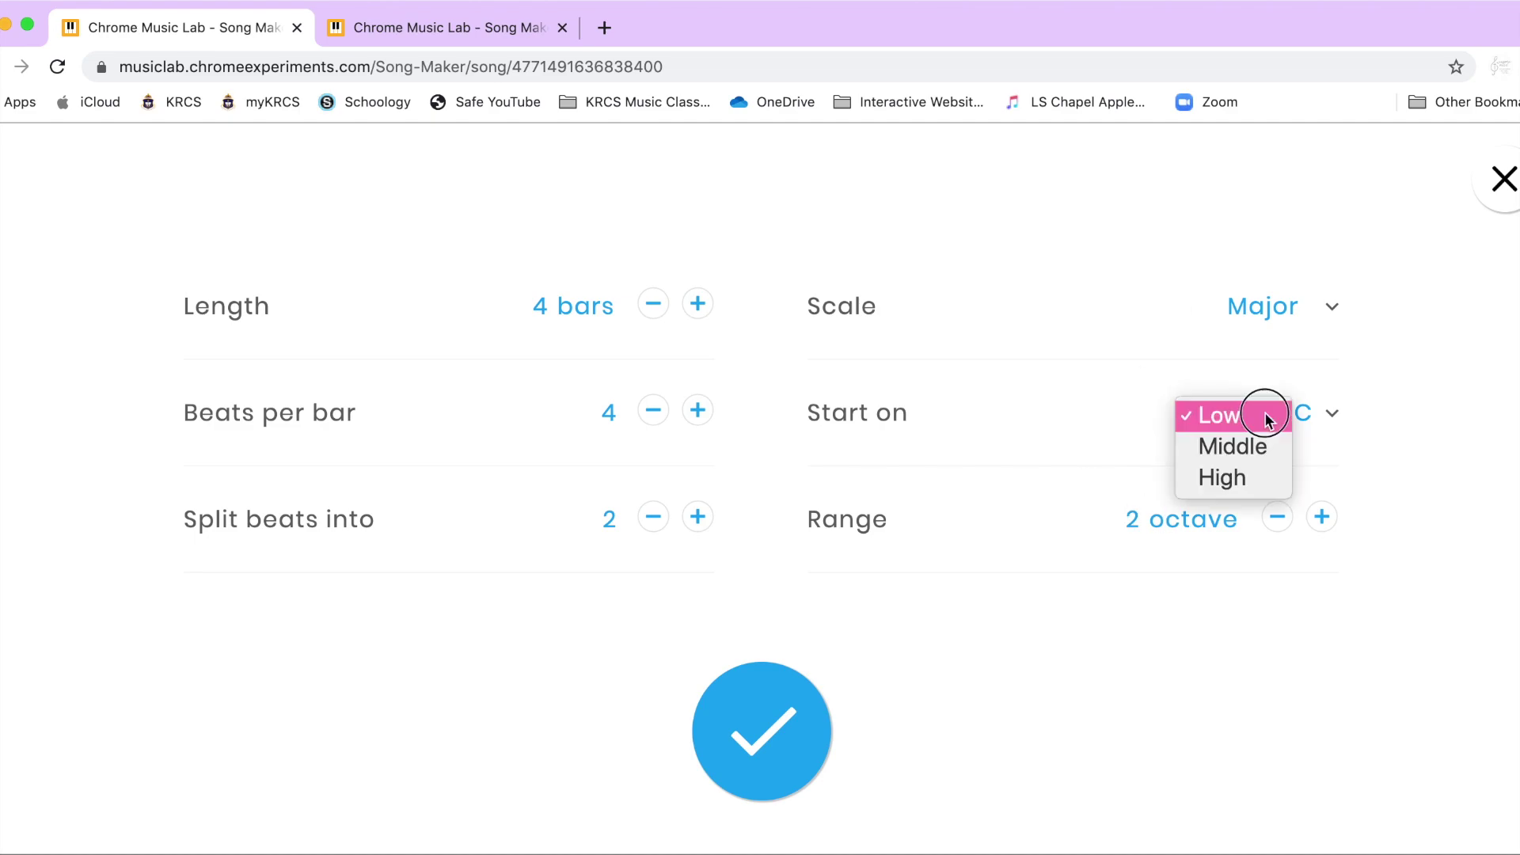
click(1231, 448)
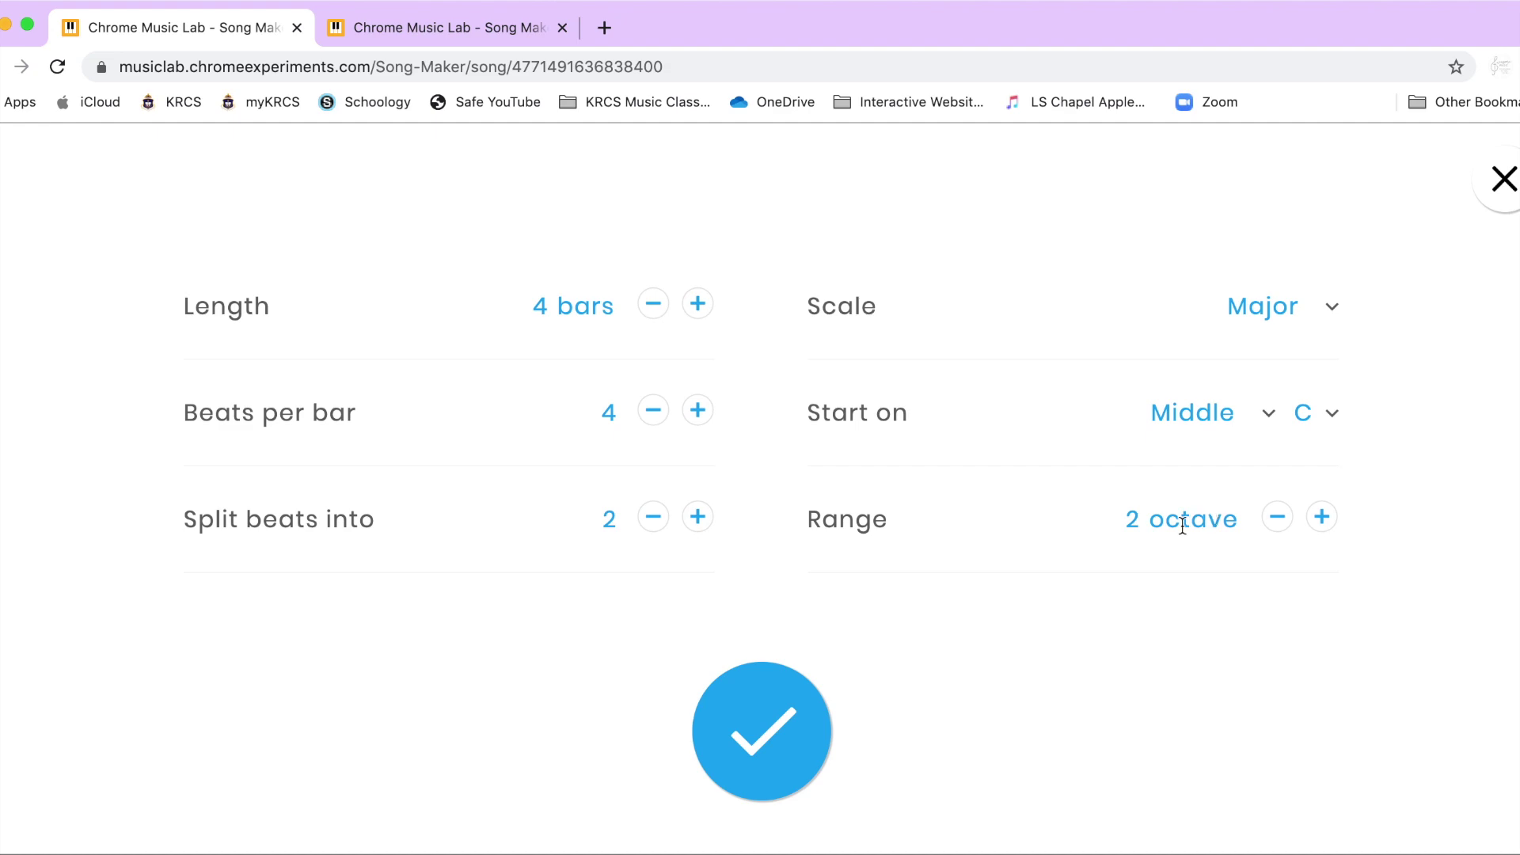
click(1325, 521)
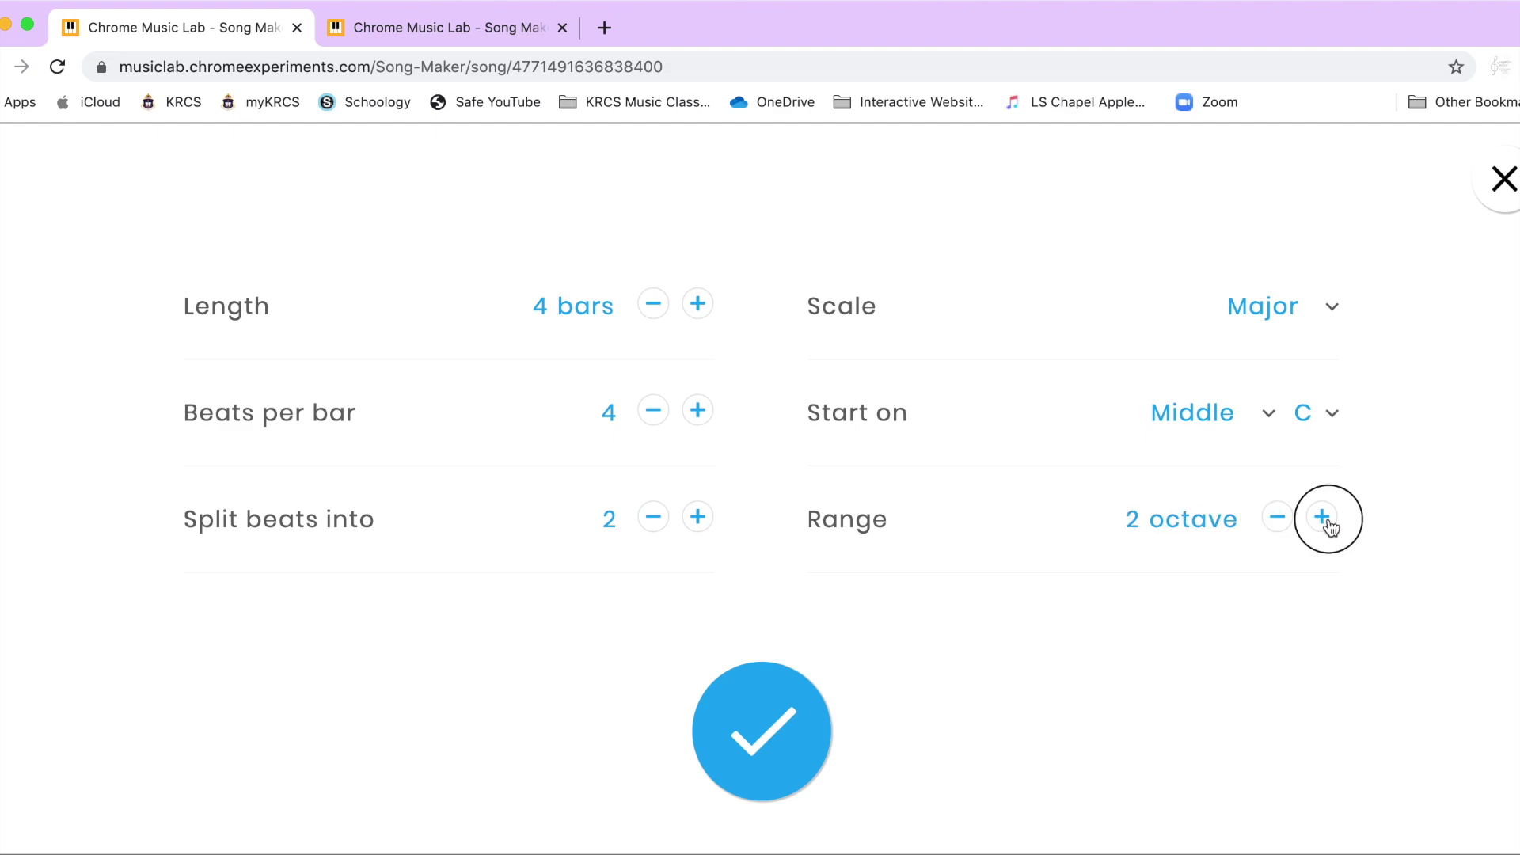
double_click(1277, 519)
click(1323, 518)
click(1320, 417)
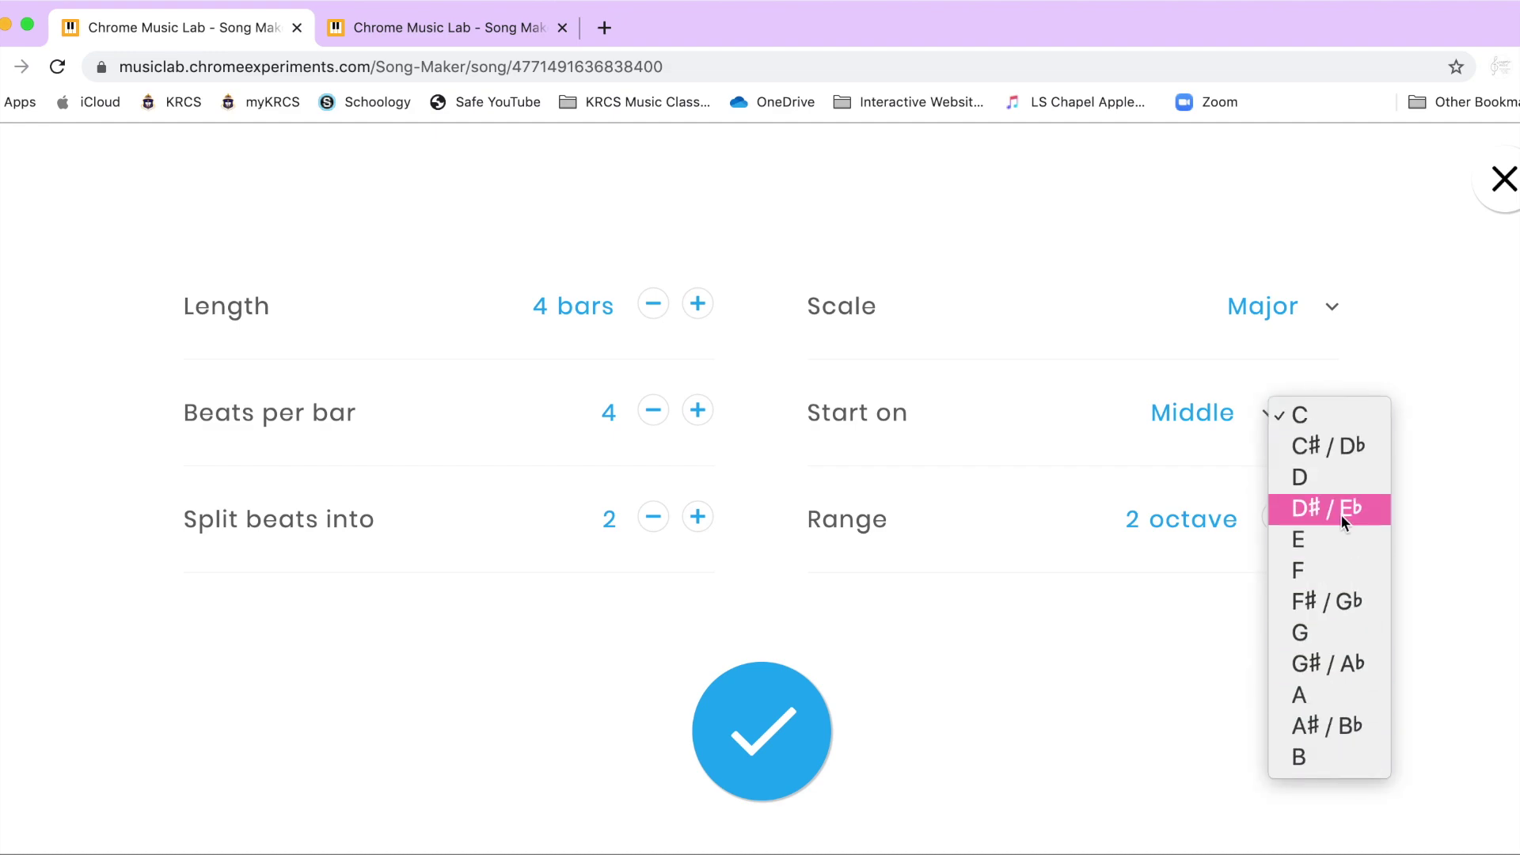
click(1352, 382)
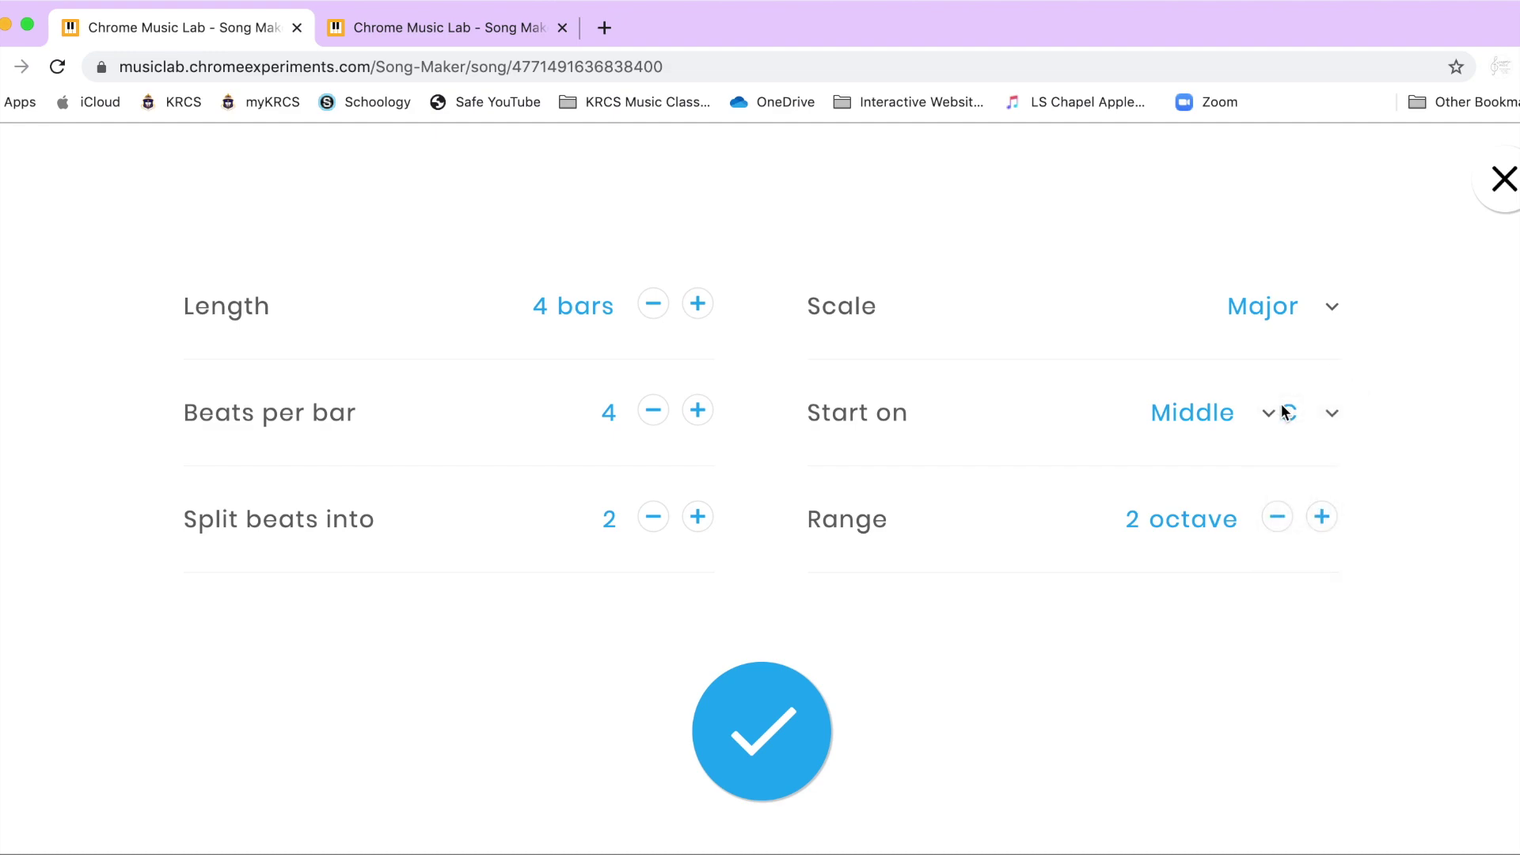
click(763, 744)
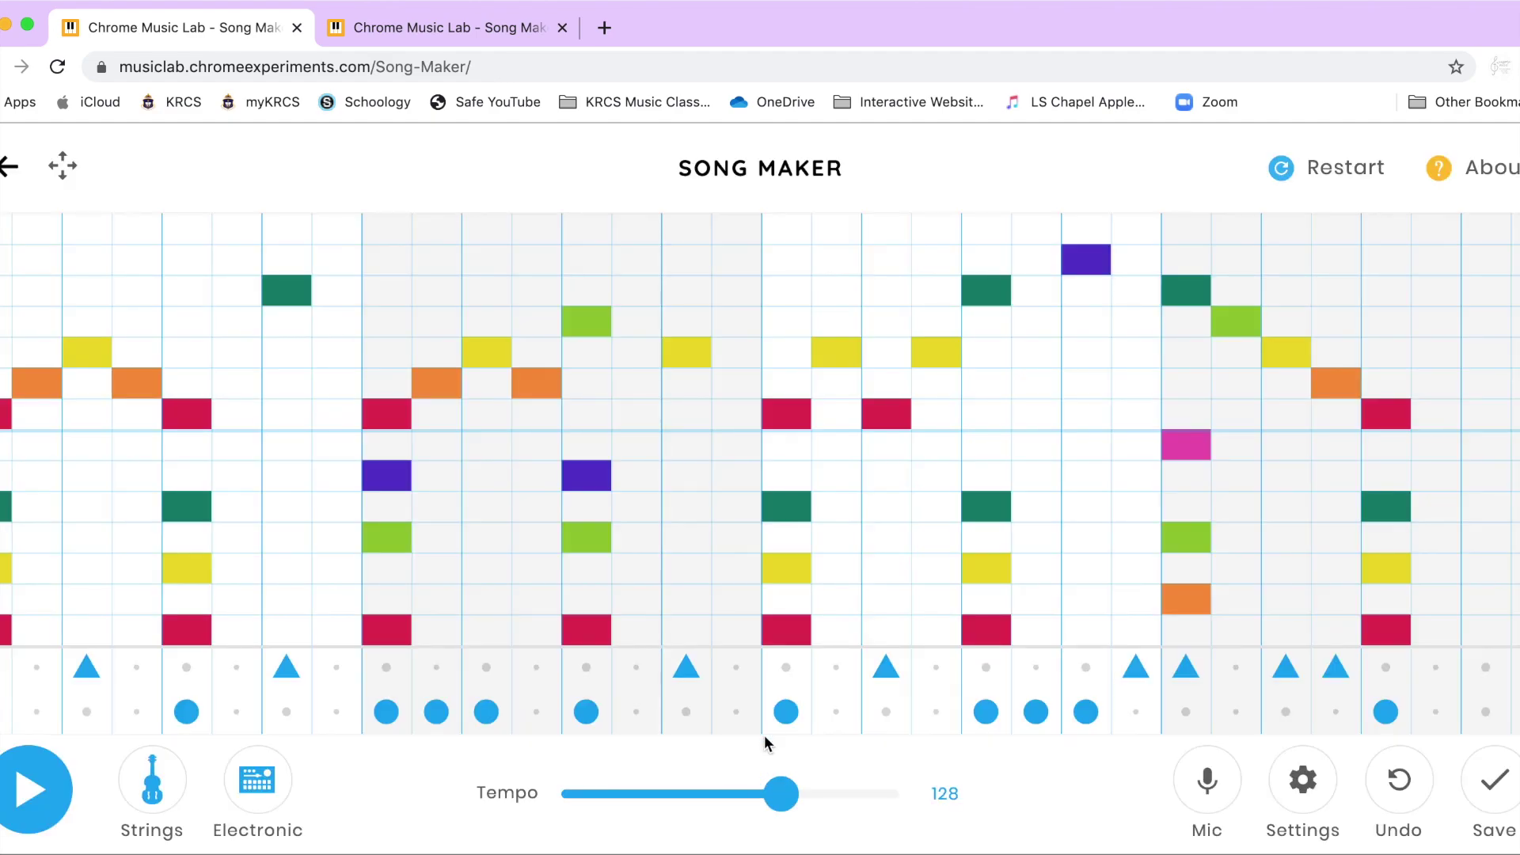
- Play the song with Woodwind for the melody, Blocks for the percussion and the tempo at 151
click(152, 780)
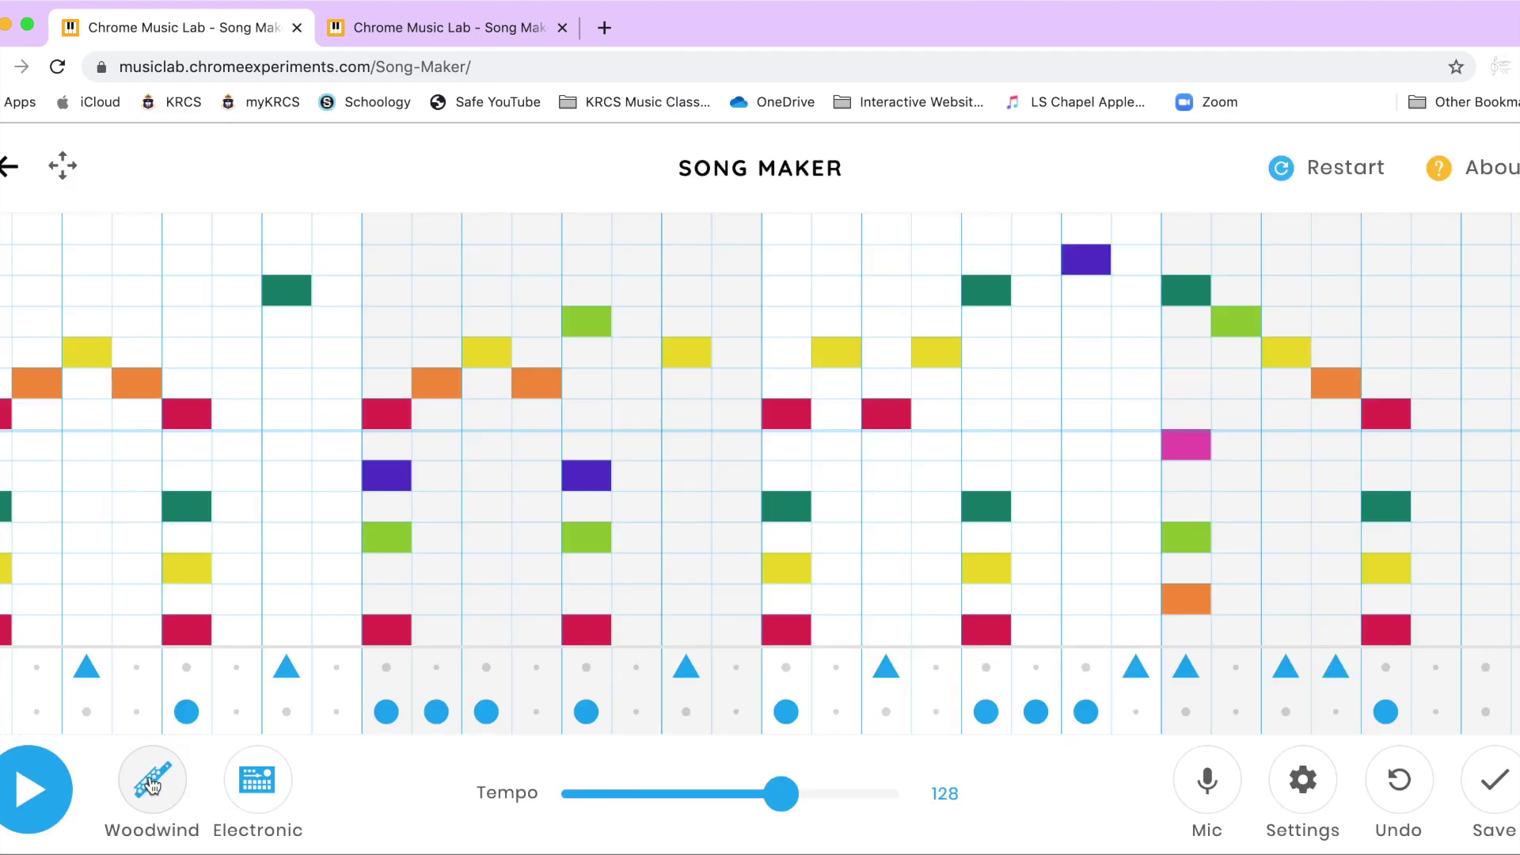
click(257, 782)
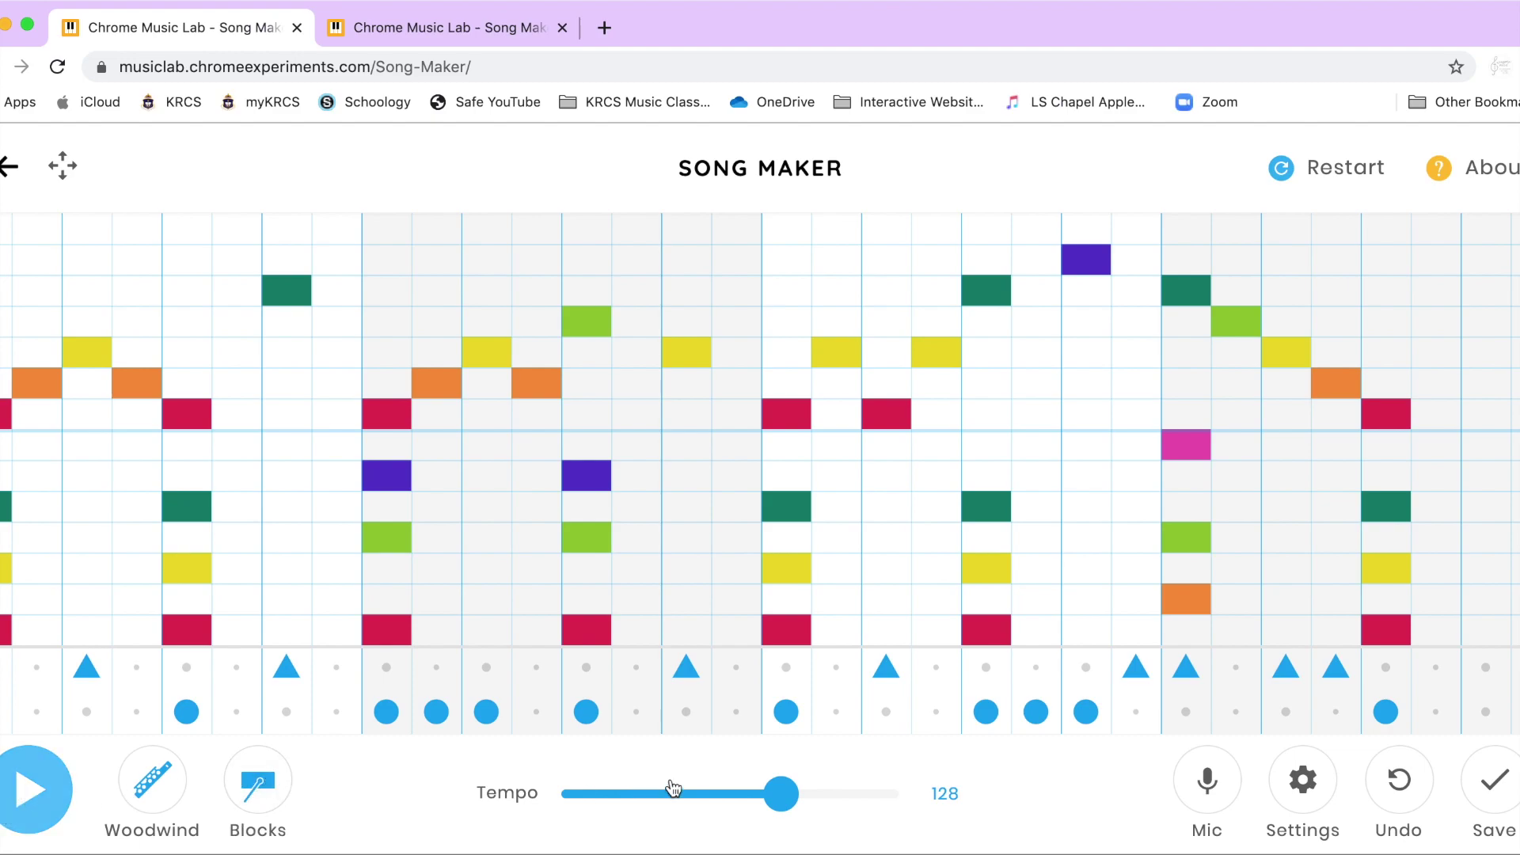
click(847, 795)
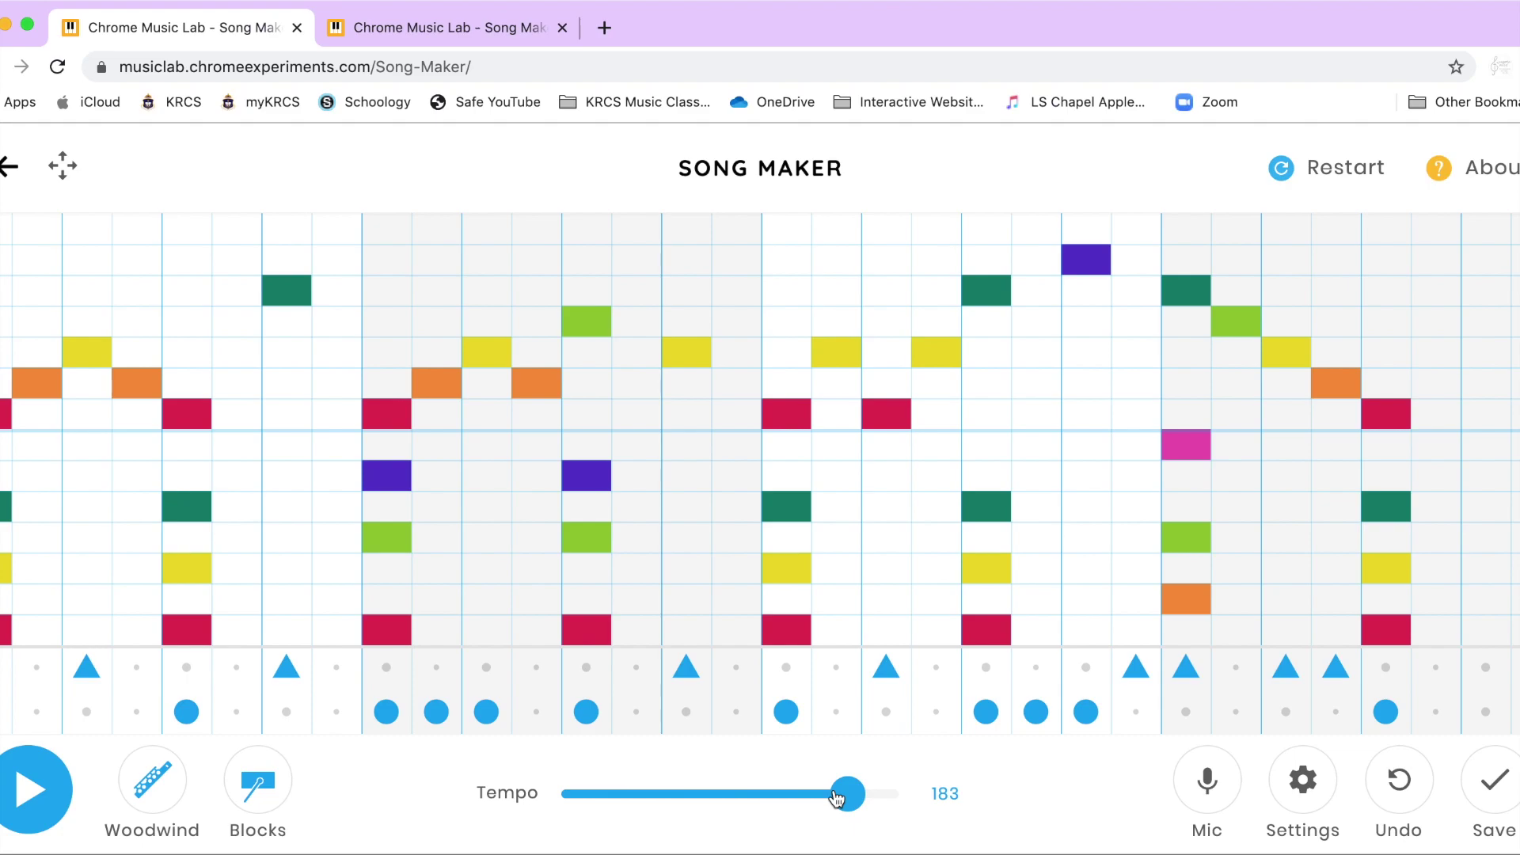
drag(869, 799, 808, 803)
click(30, 808)
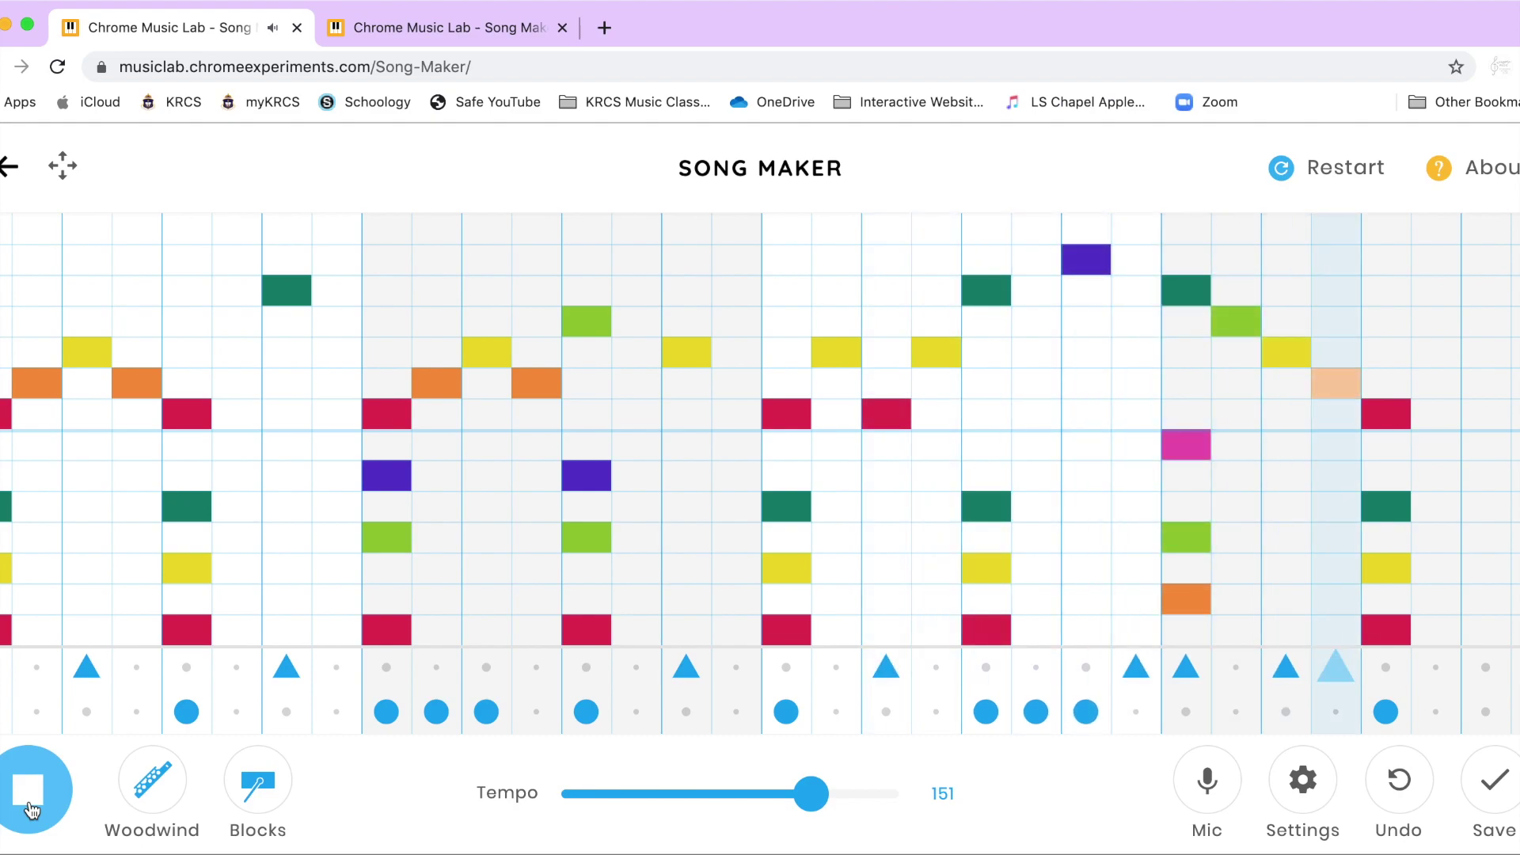
click(30, 807)
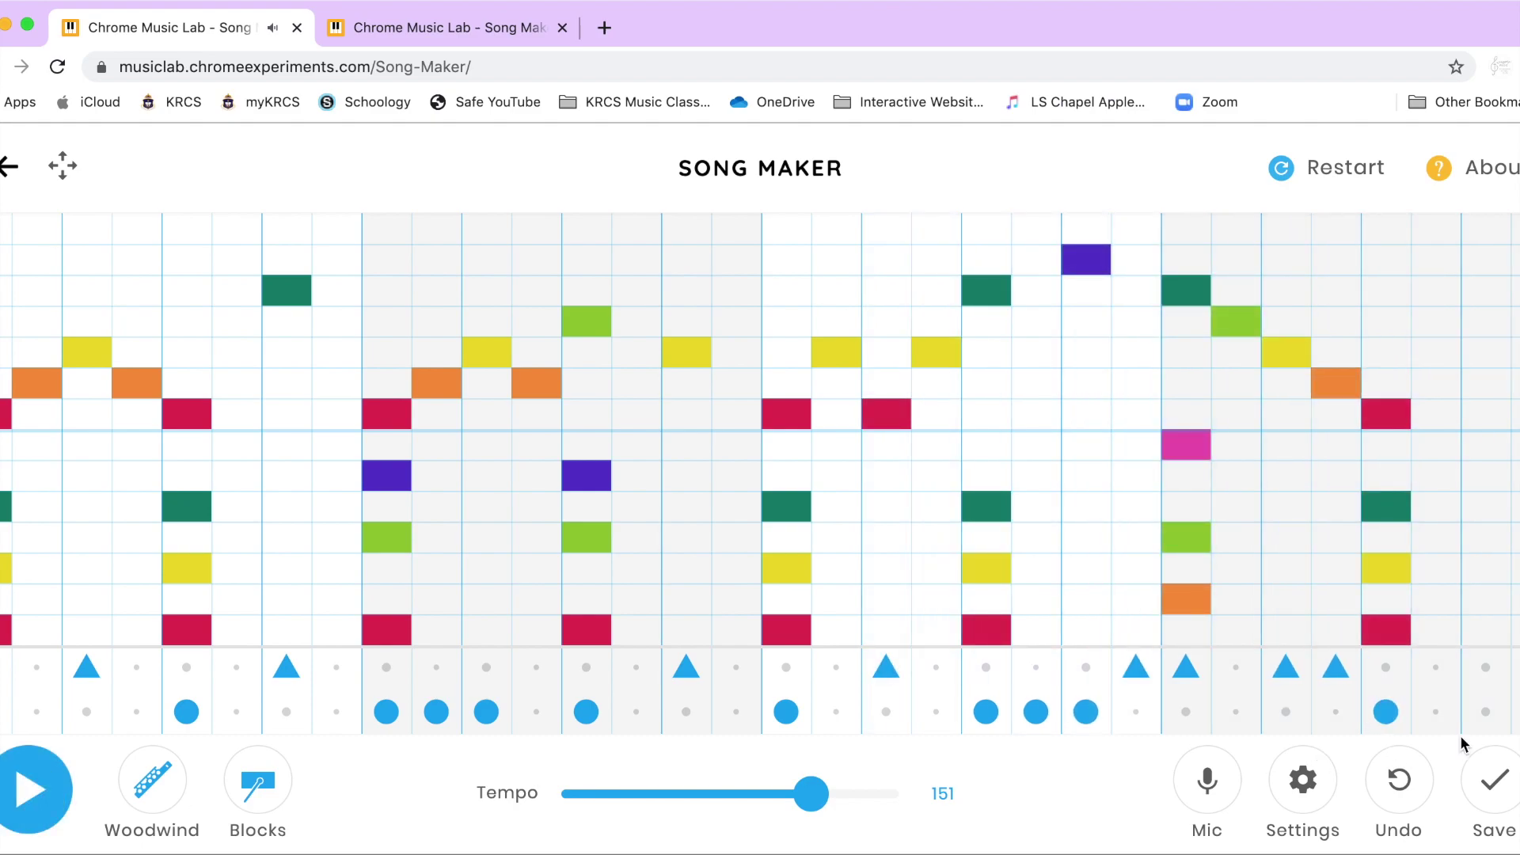
- Save the song and copy its share link
click(1494, 784)
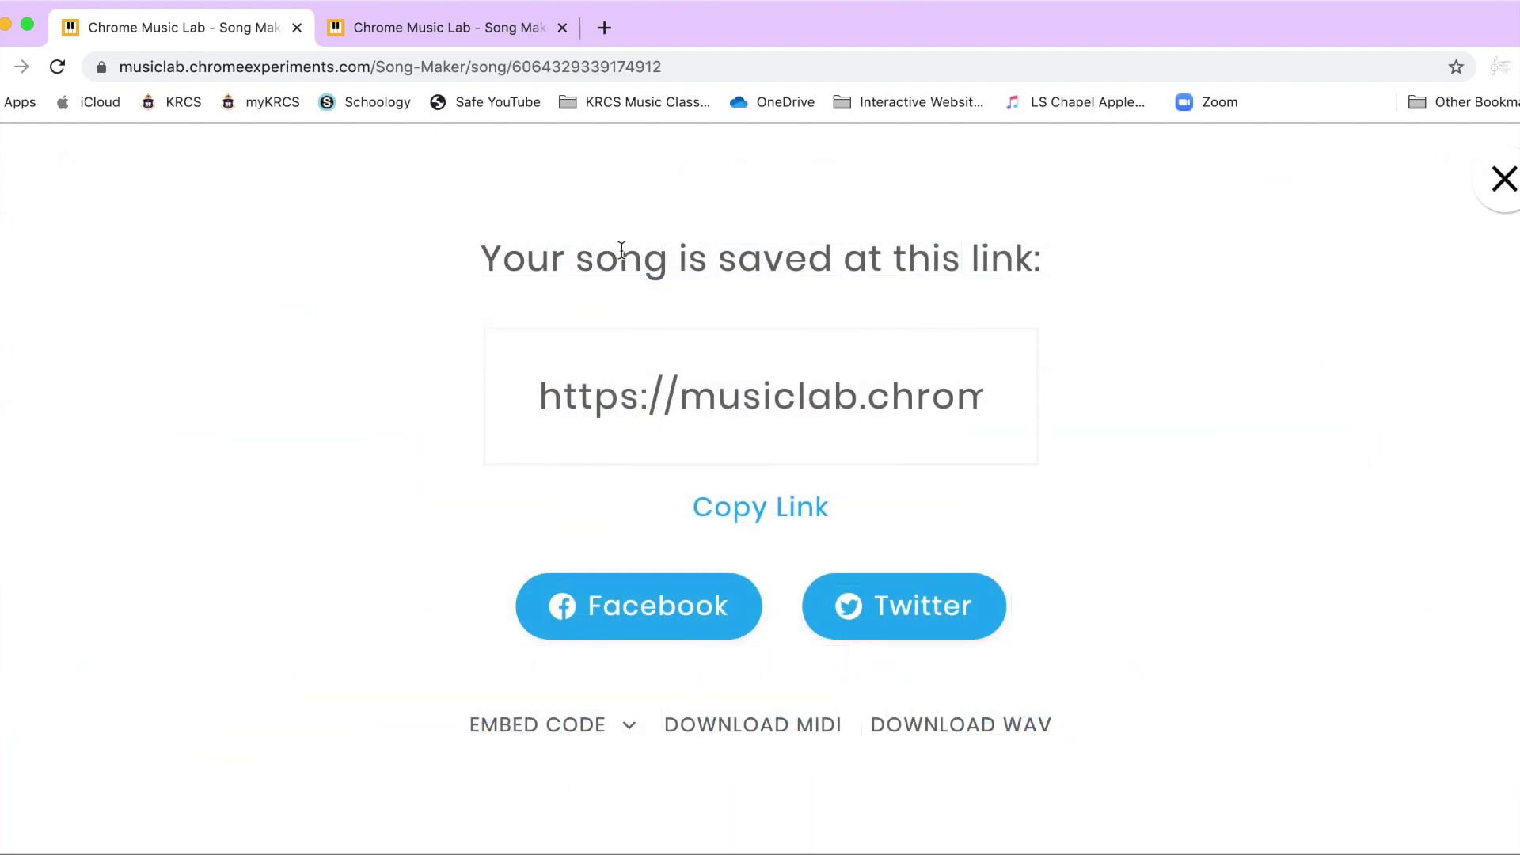
click(764, 513)
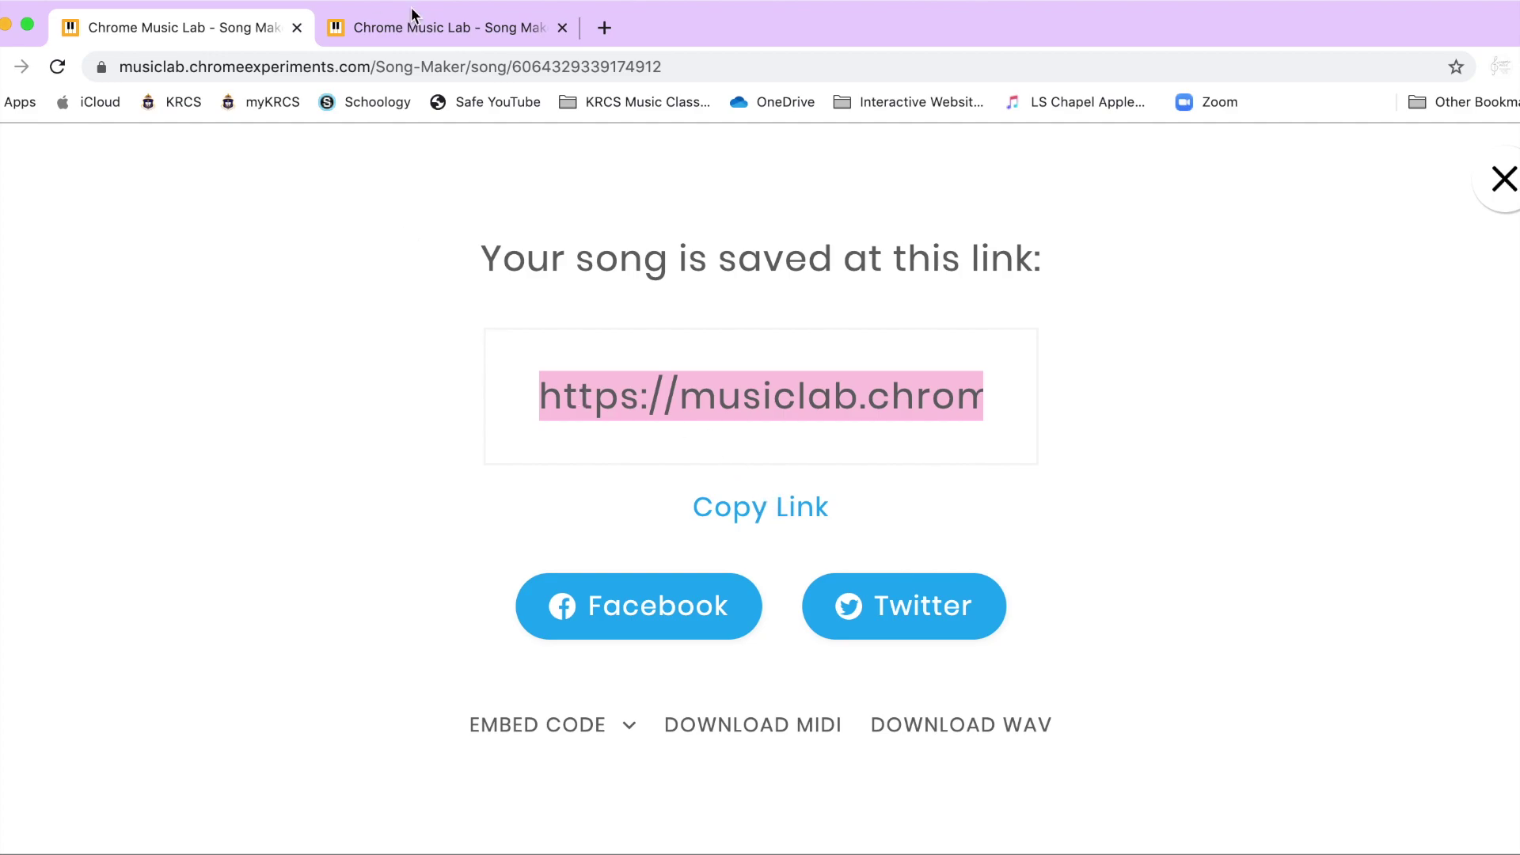
- Open Schoology in a new browser tab and go to the updates of the Music: Fourth Grade course
click(603, 28)
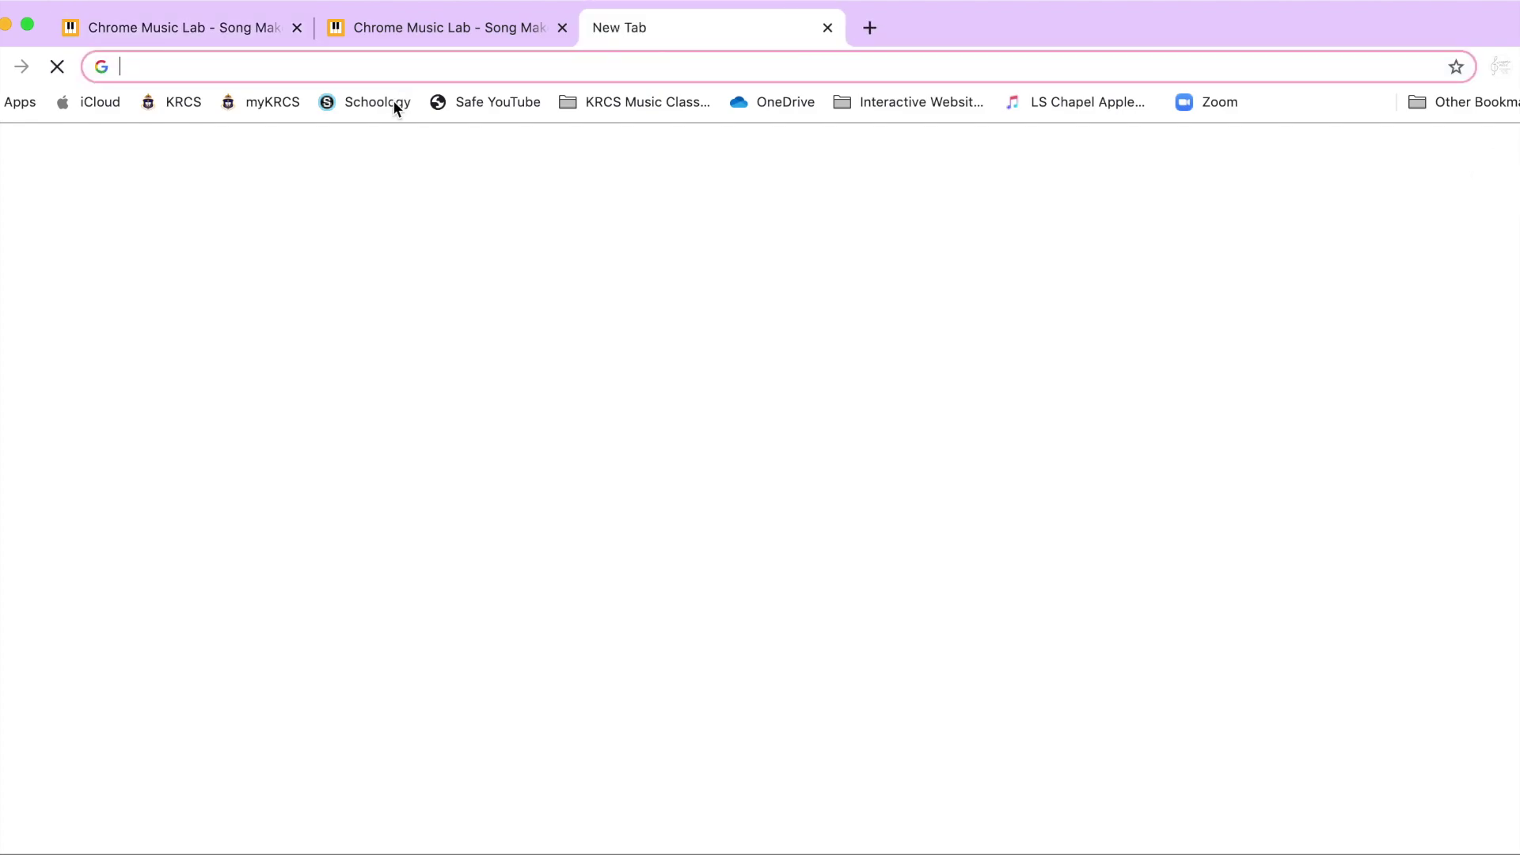
click(395, 103)
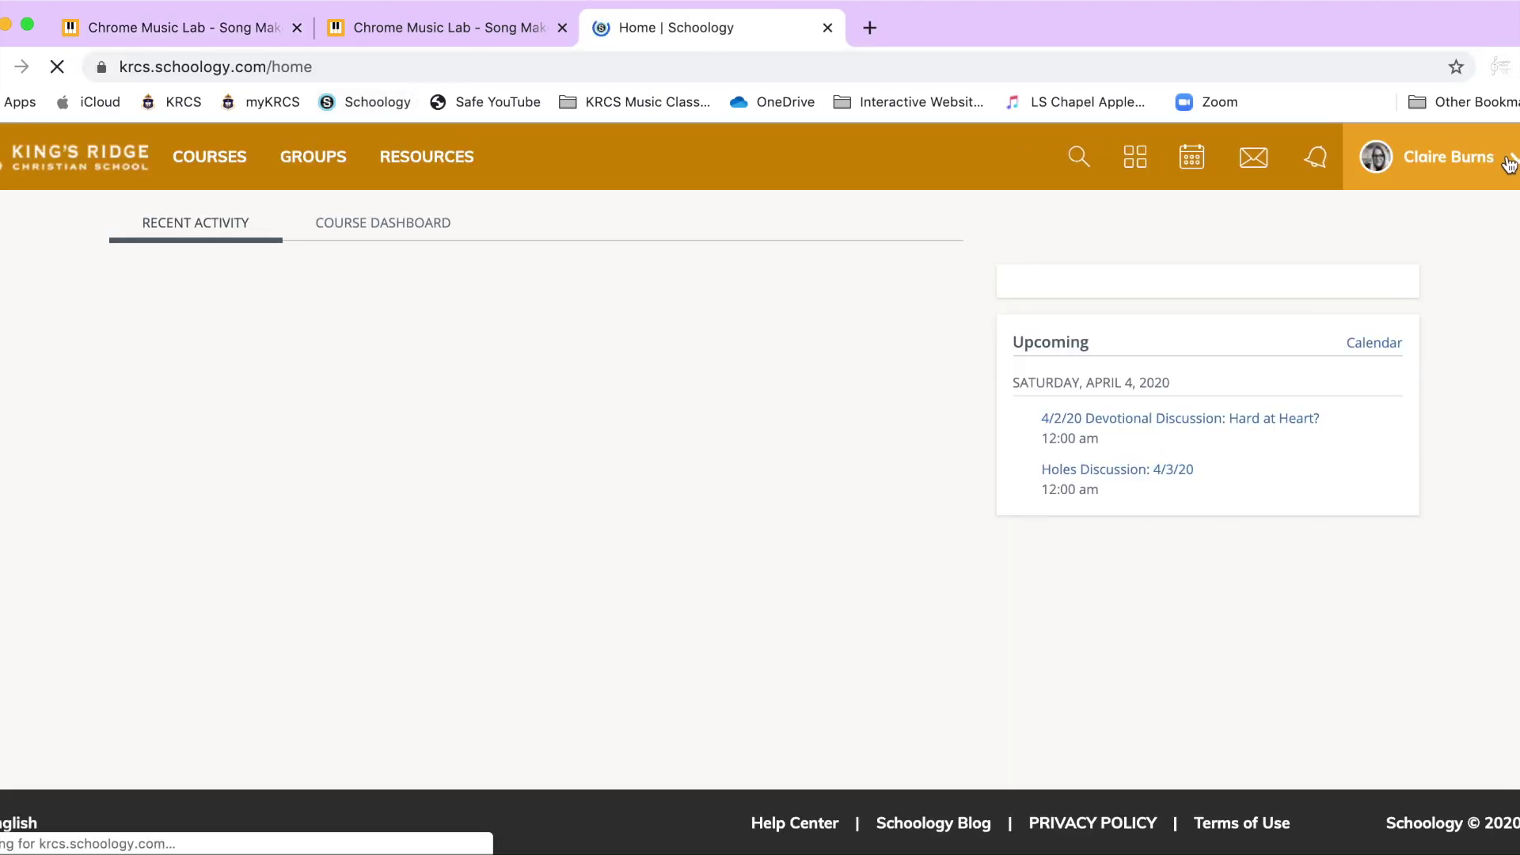
click(211, 157)
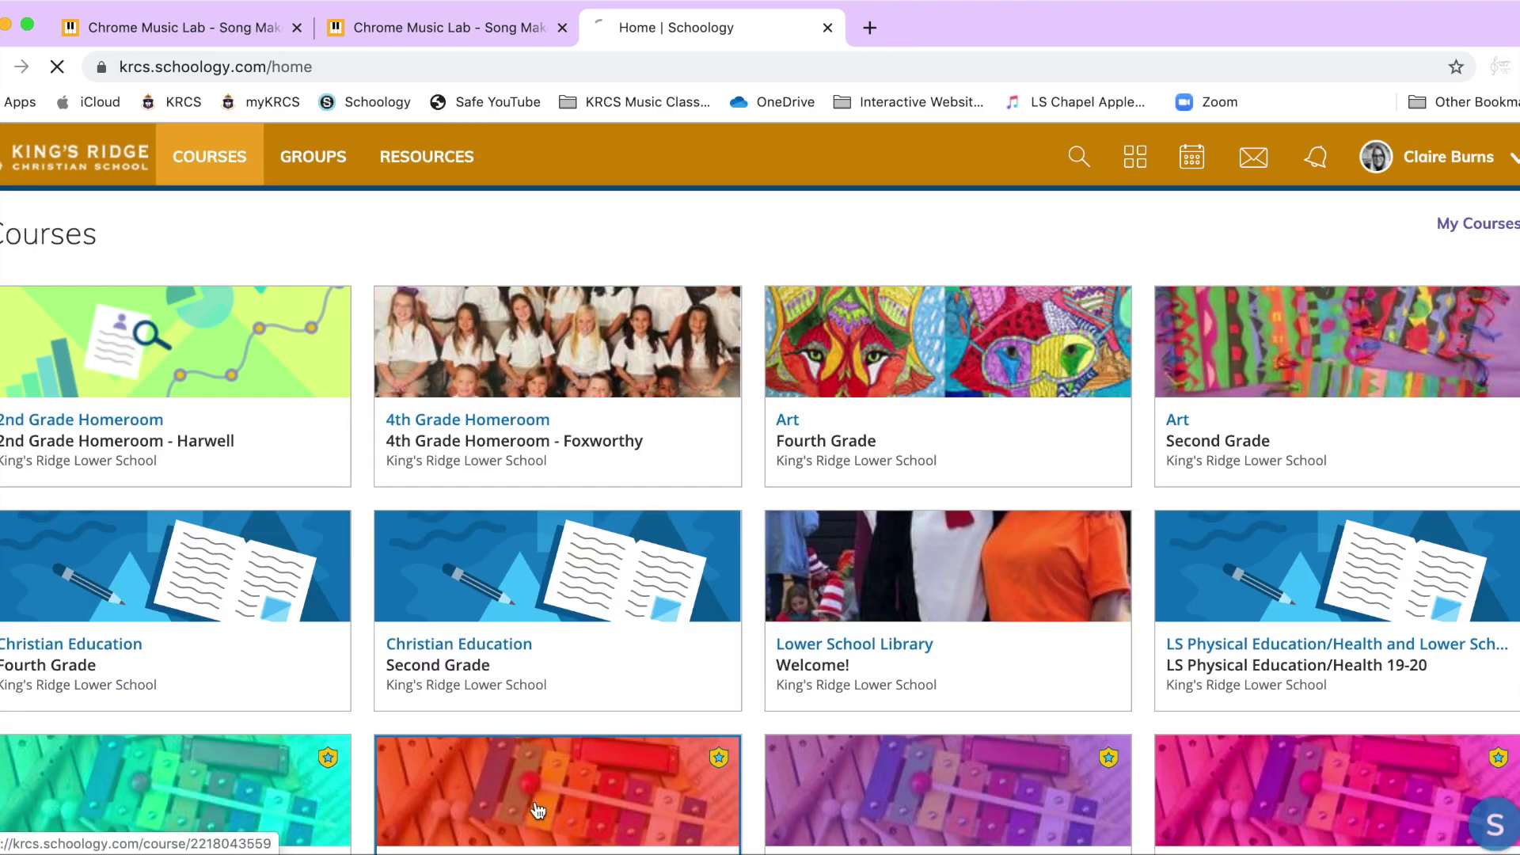
click(530, 748)
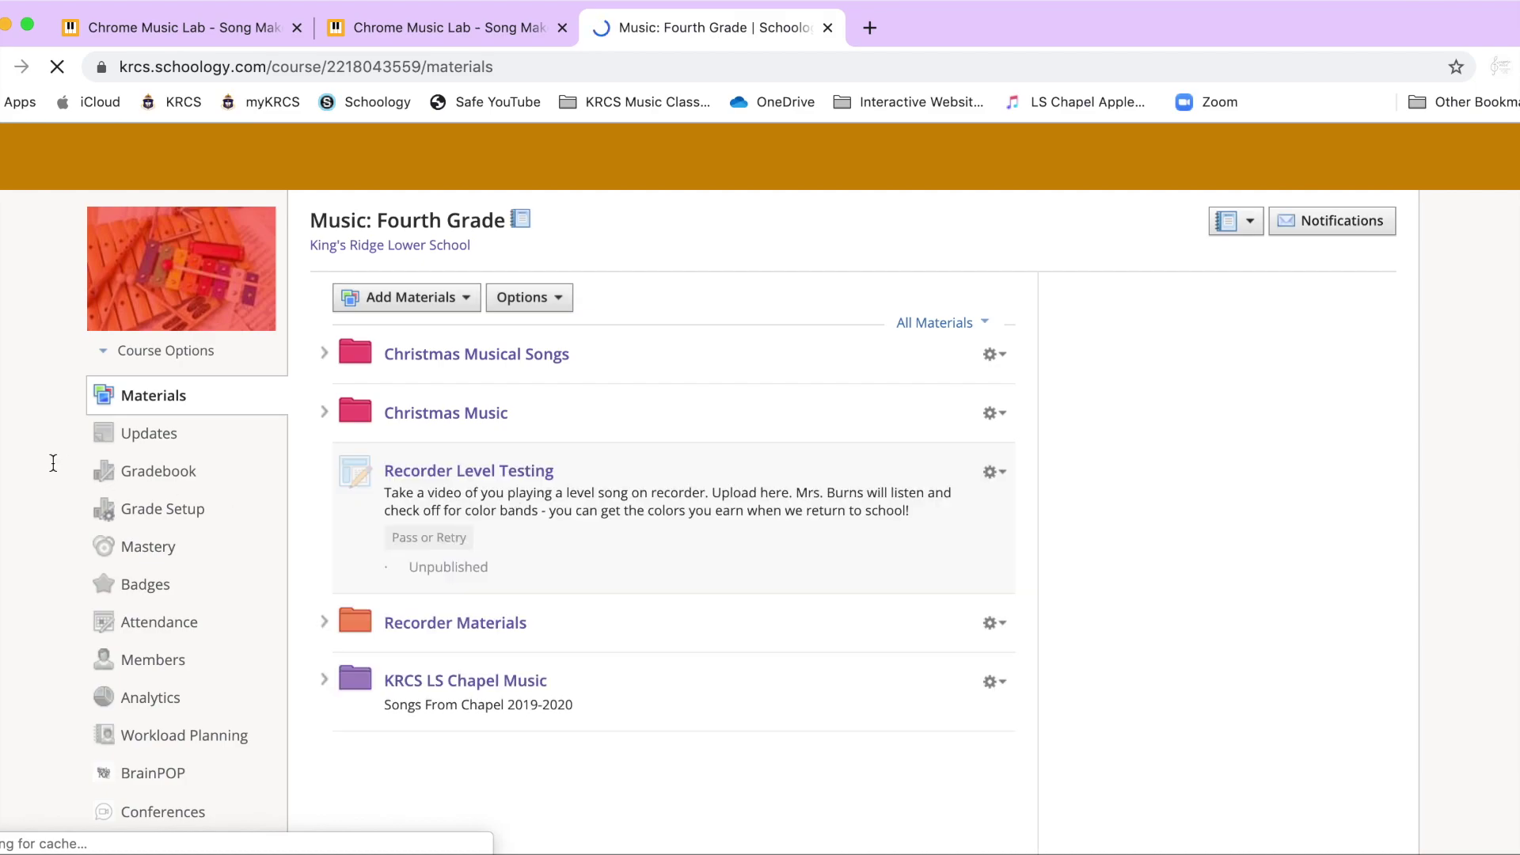
click(127, 442)
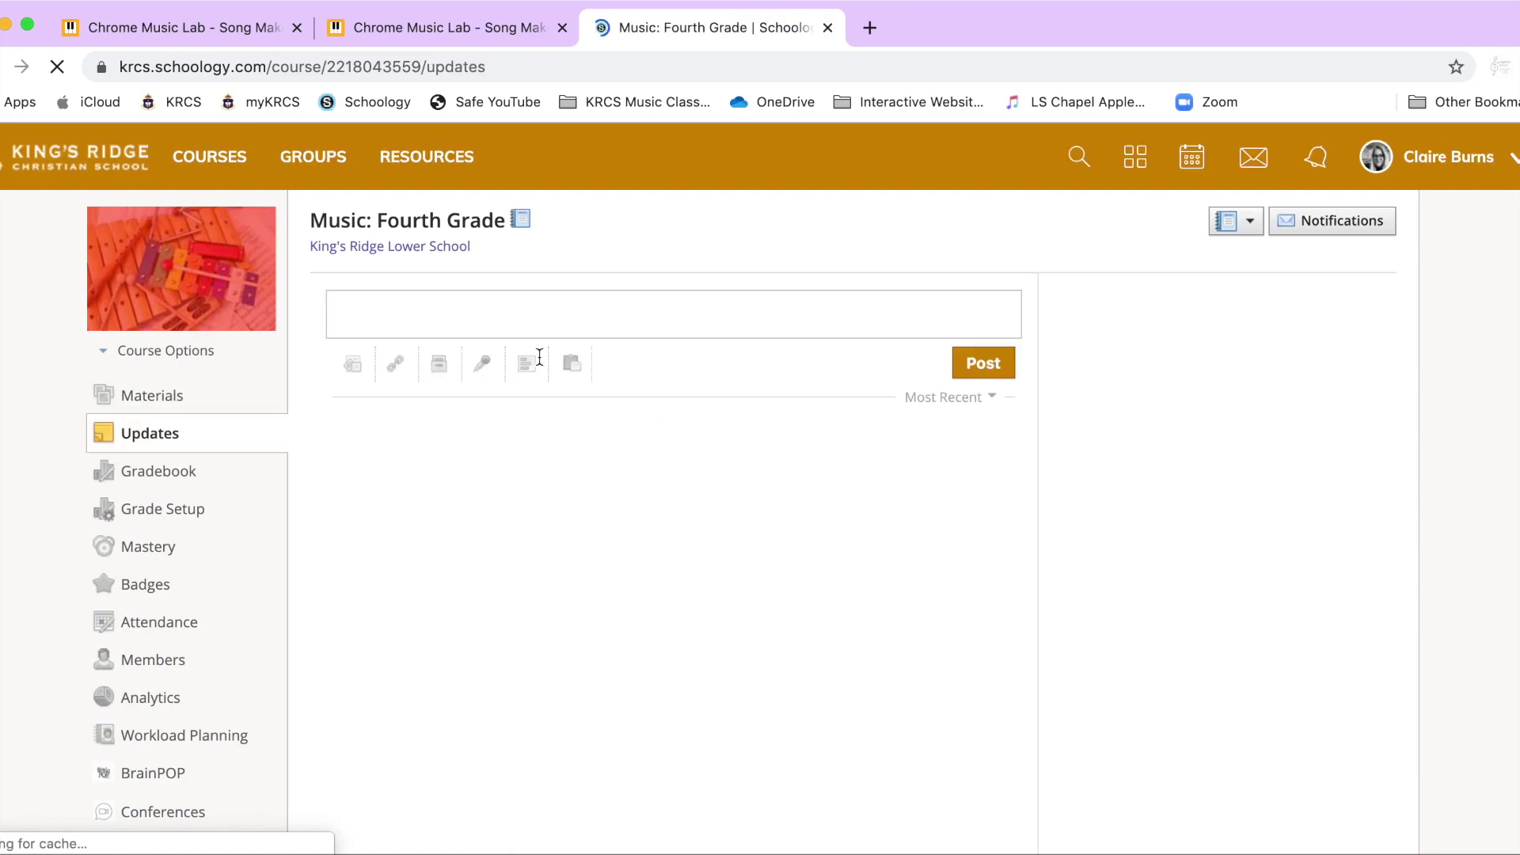
- Paste the copied song link into the comment field under the Au Clair De La Lune update, without posting it
click(529, 322)
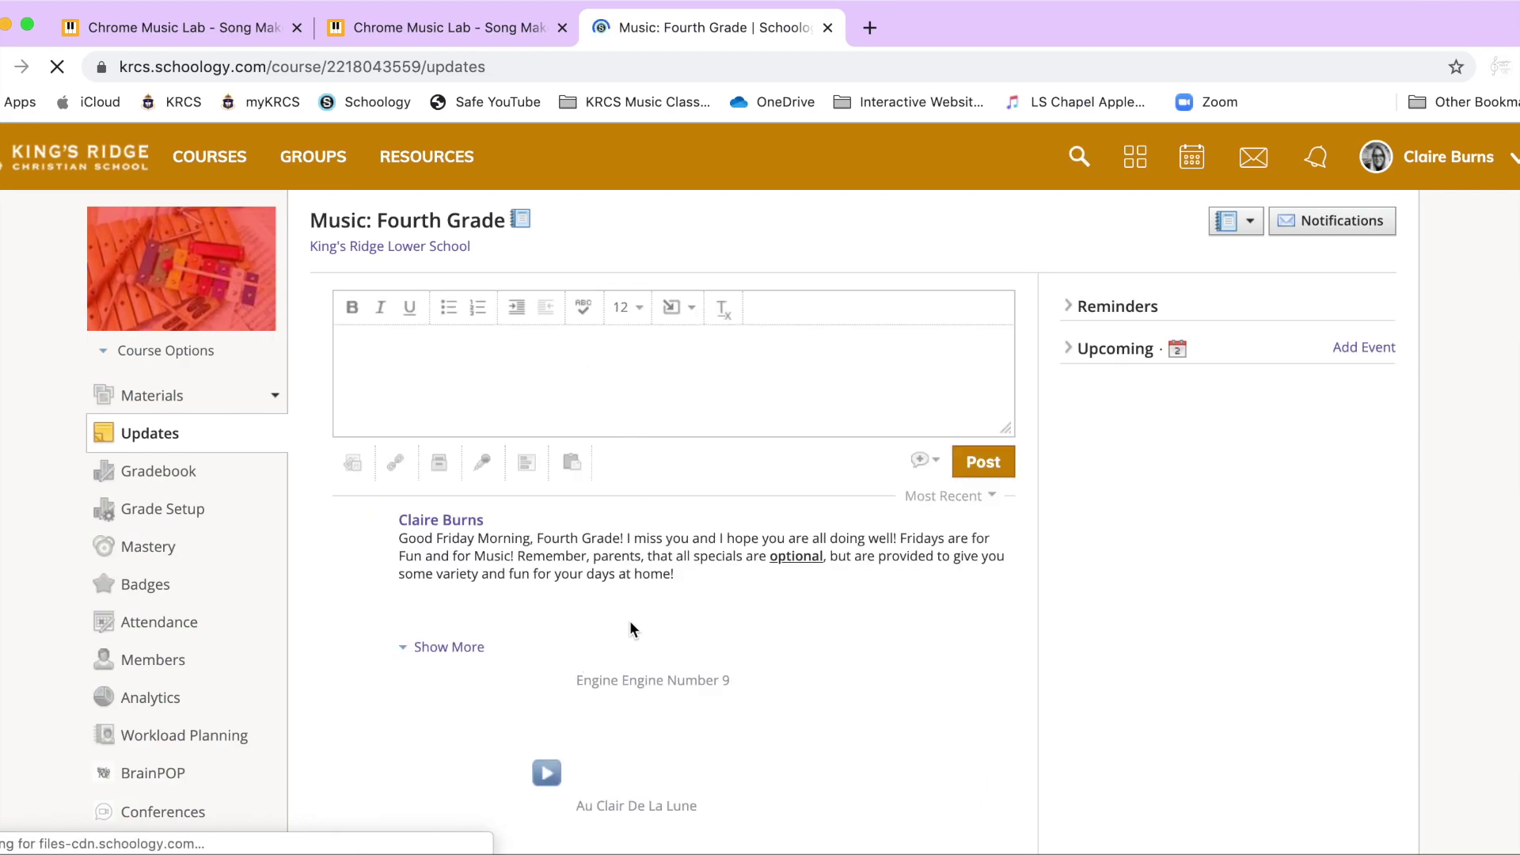
scroll(634, 614, down, 5)
scroll(636, 615, down, 1)
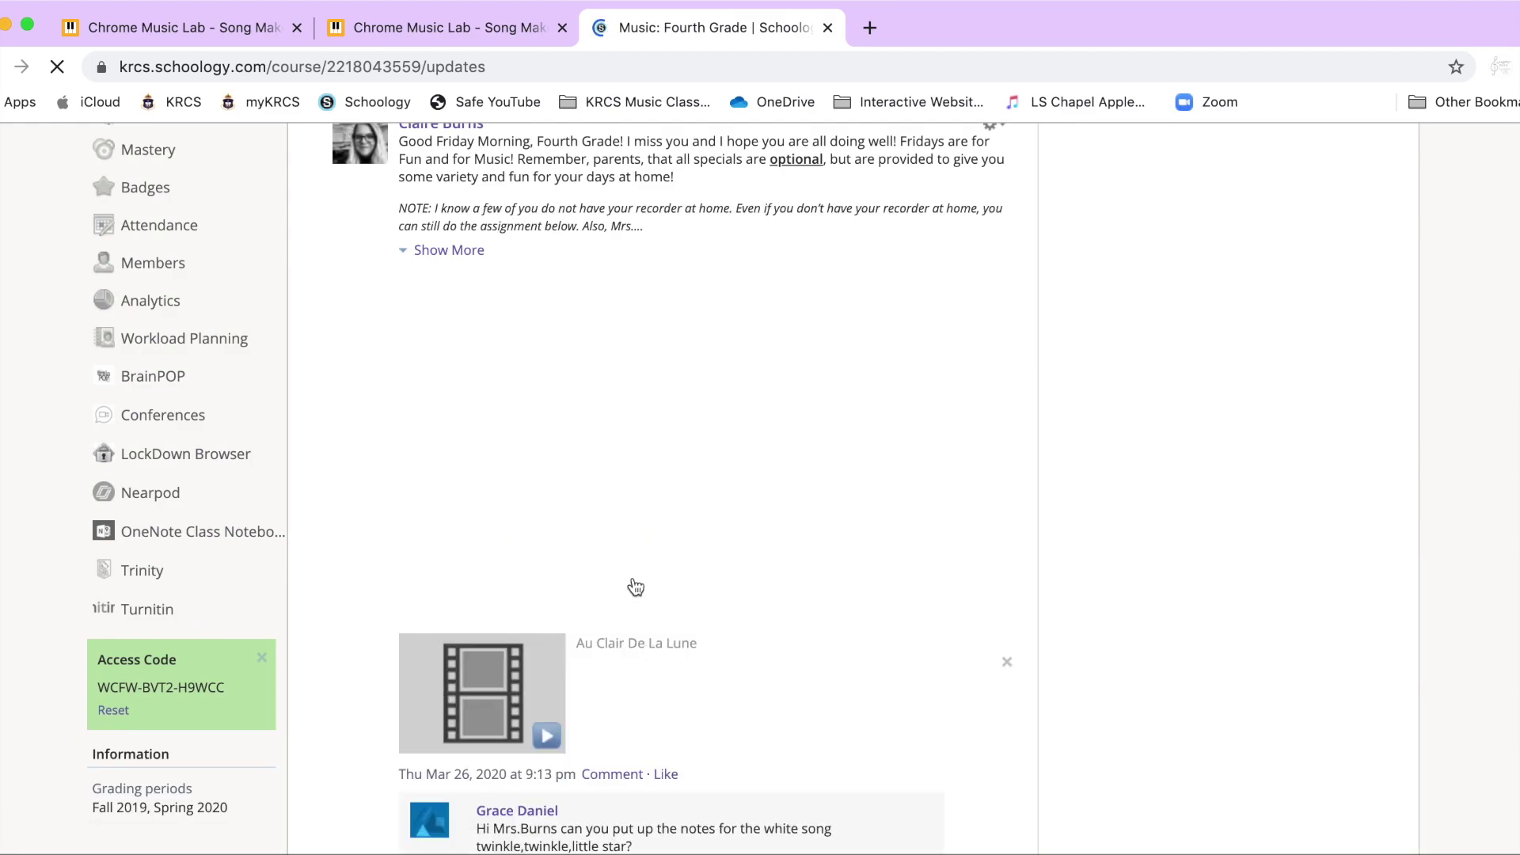
scroll(709, 617, up, 5)
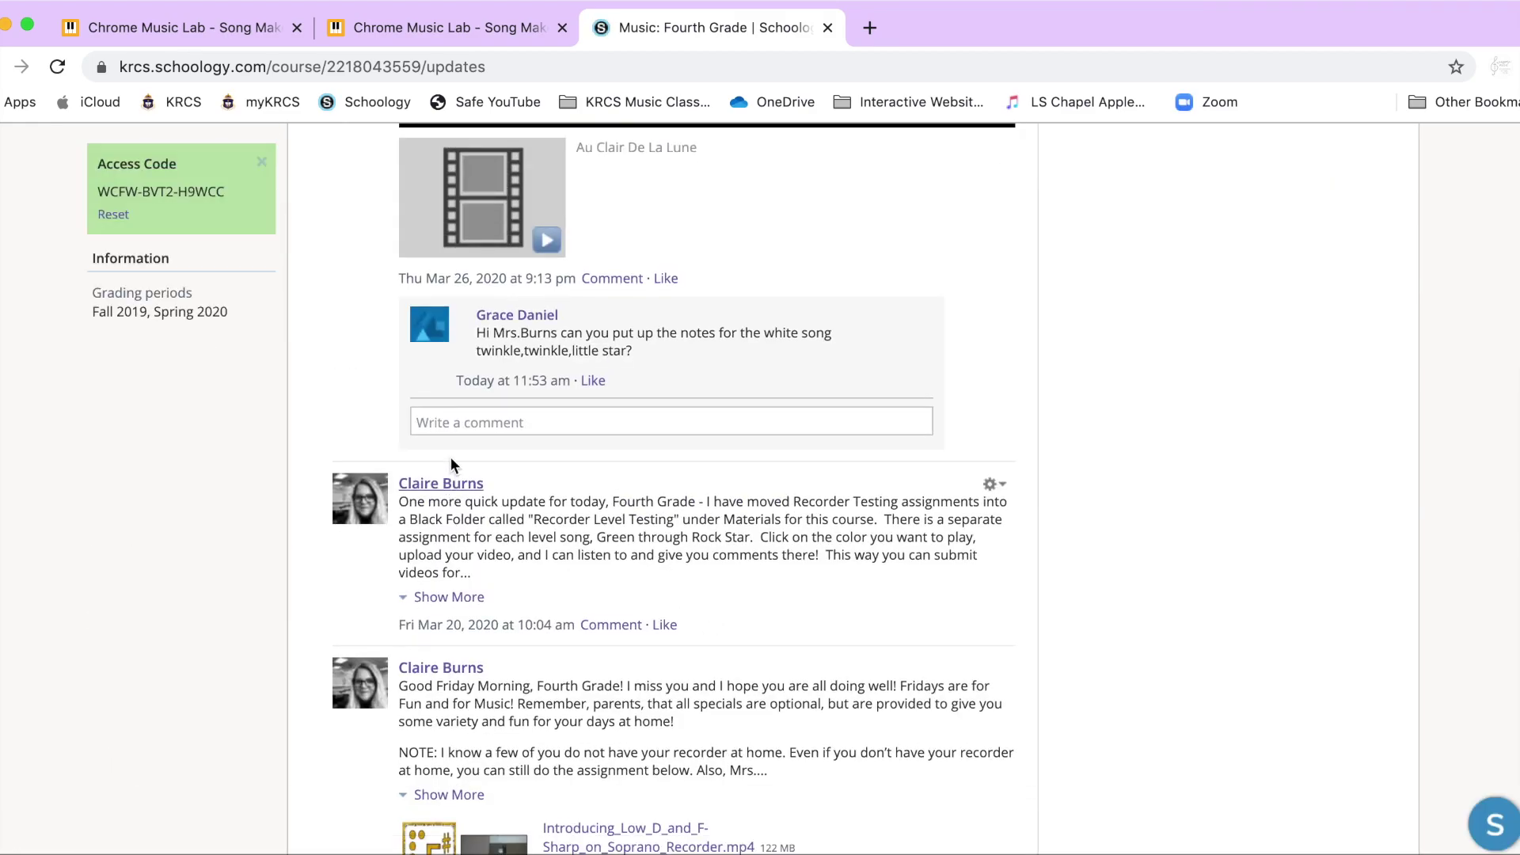
click(453, 421)
right_click(502, 424)
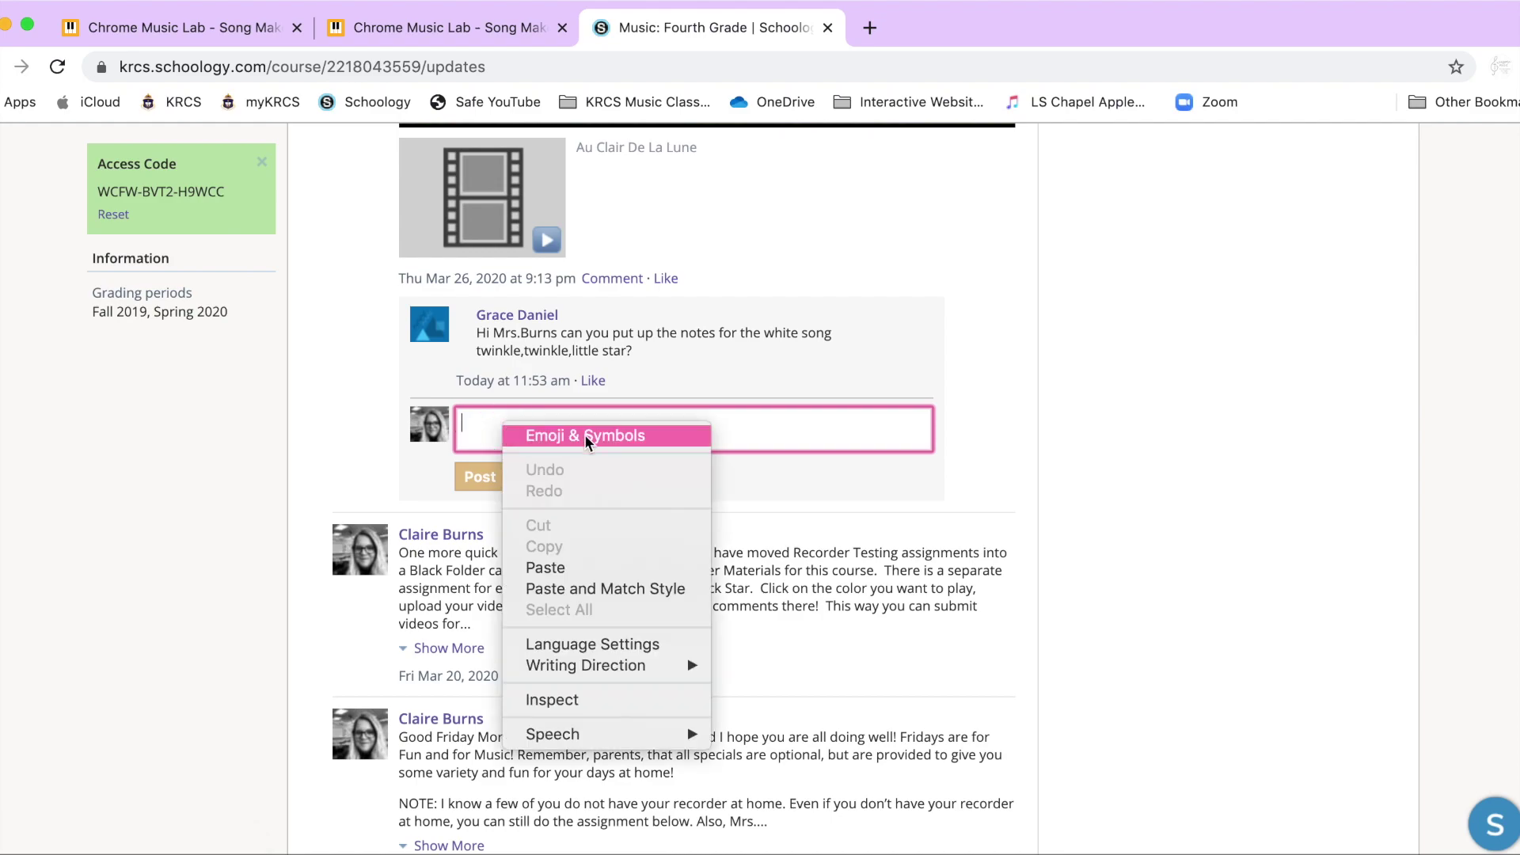
click(546, 568)
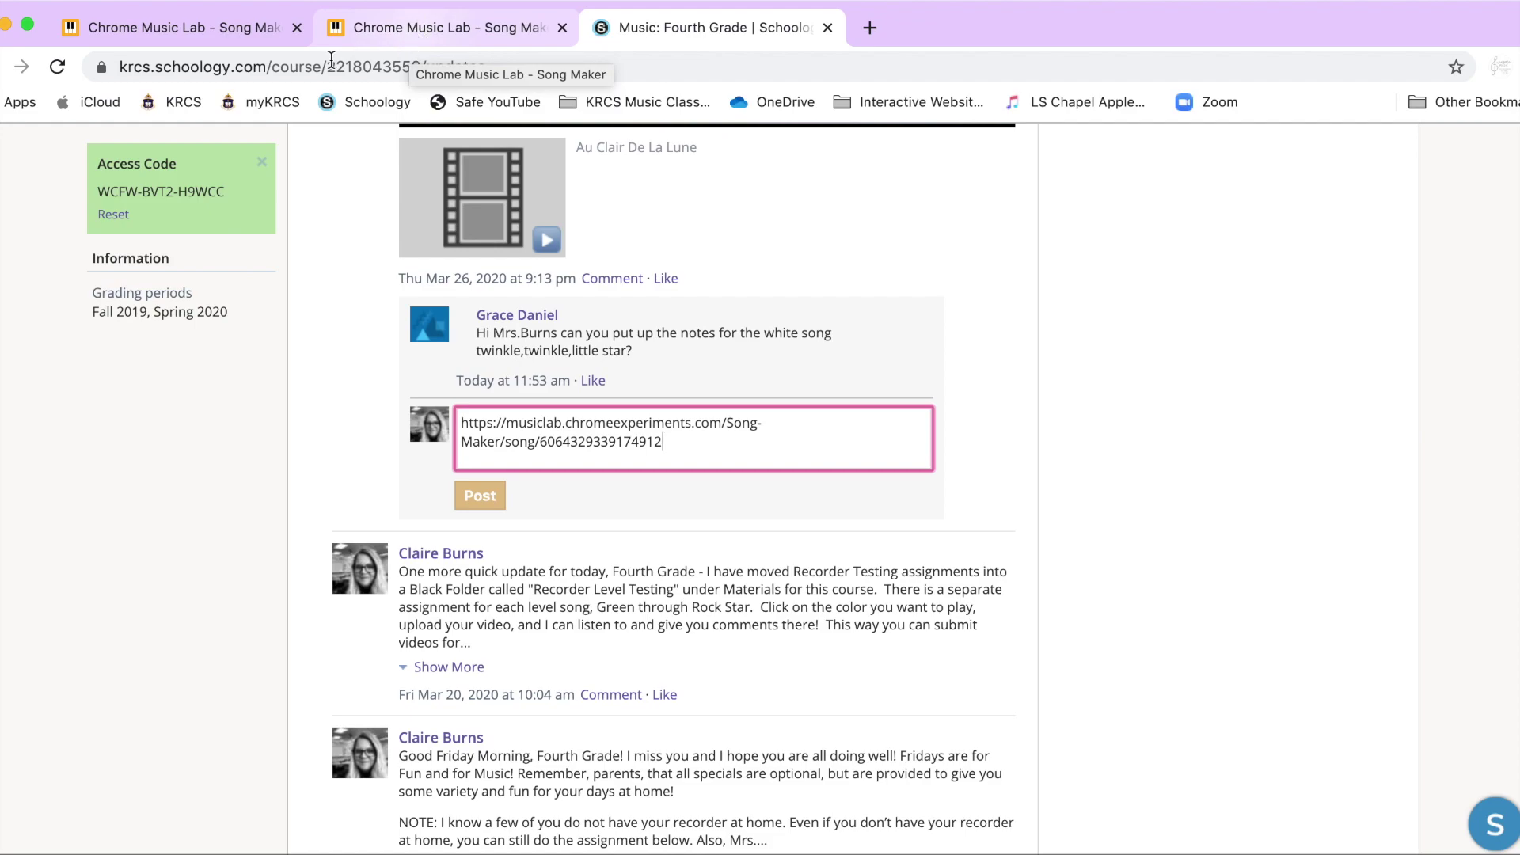
- Return to the Song Maker tab with the saved song and close its share link page
click(405, 26)
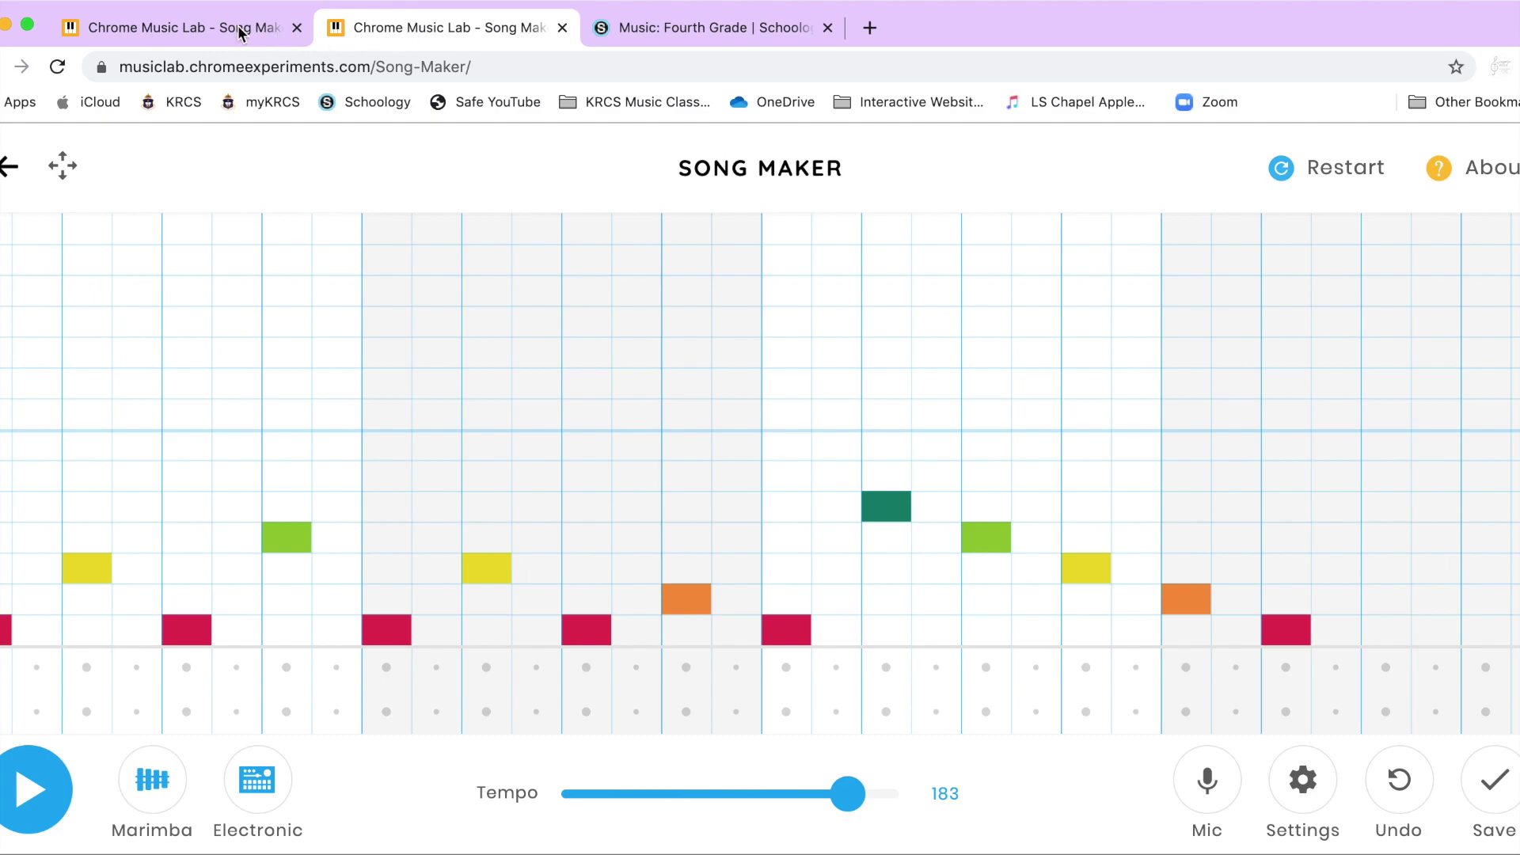
click(266, 38)
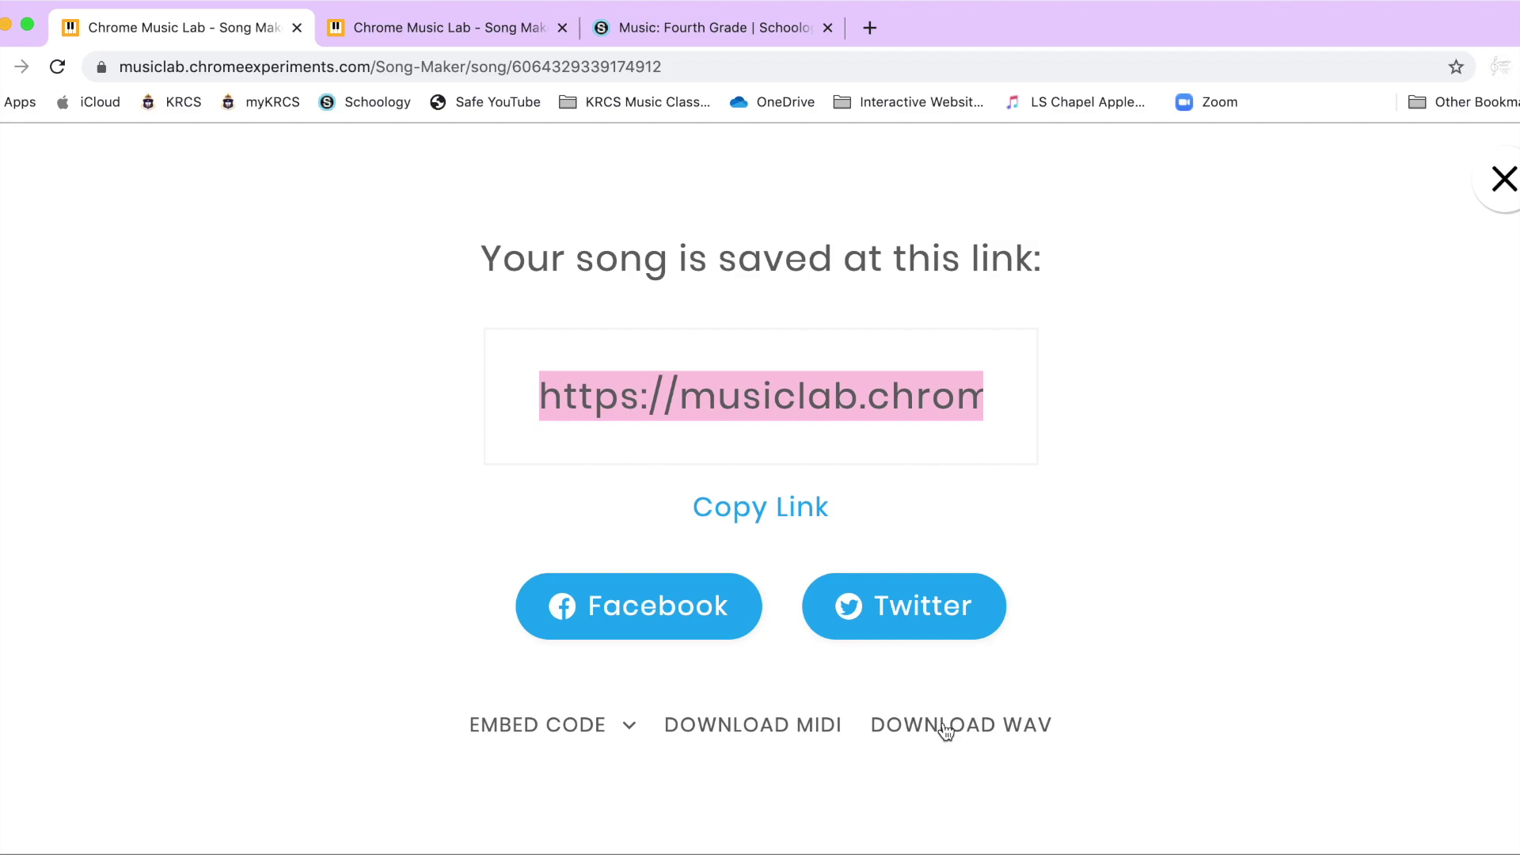
click(1500, 179)
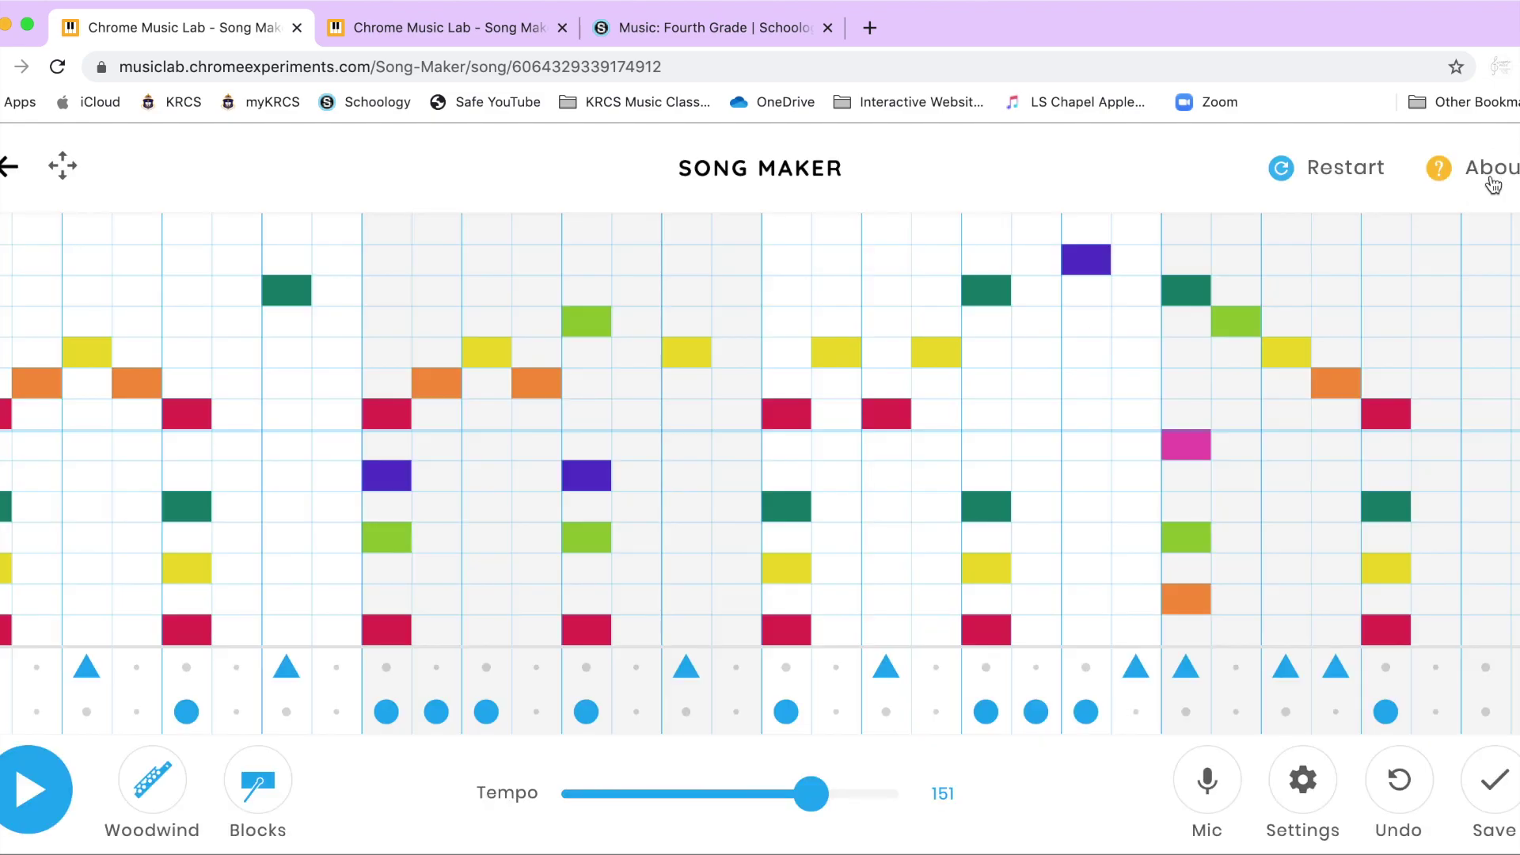